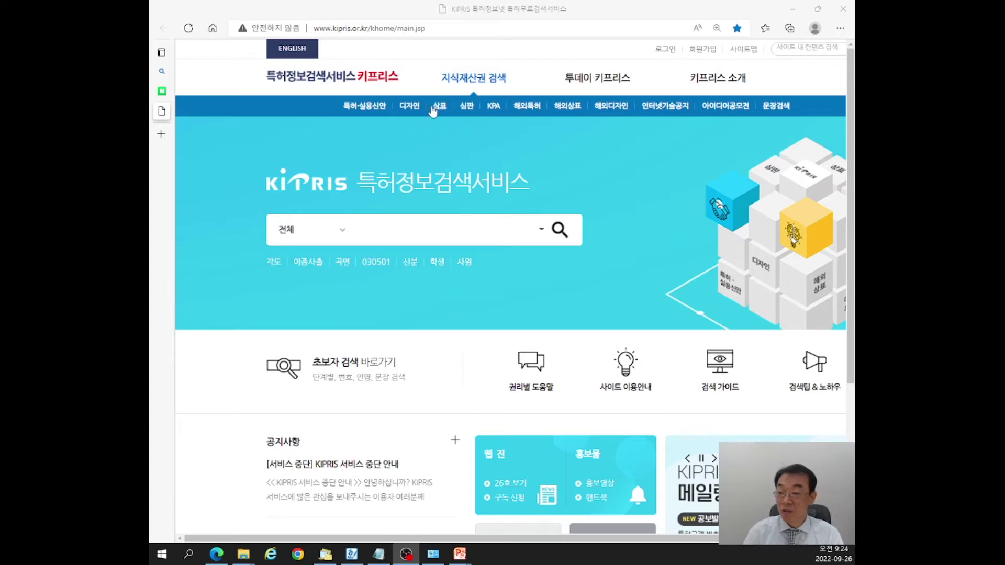
Search KIPRIS trademarks by designated goods 모자 (hats), which returns 338,479 results.
left_click(439, 111)
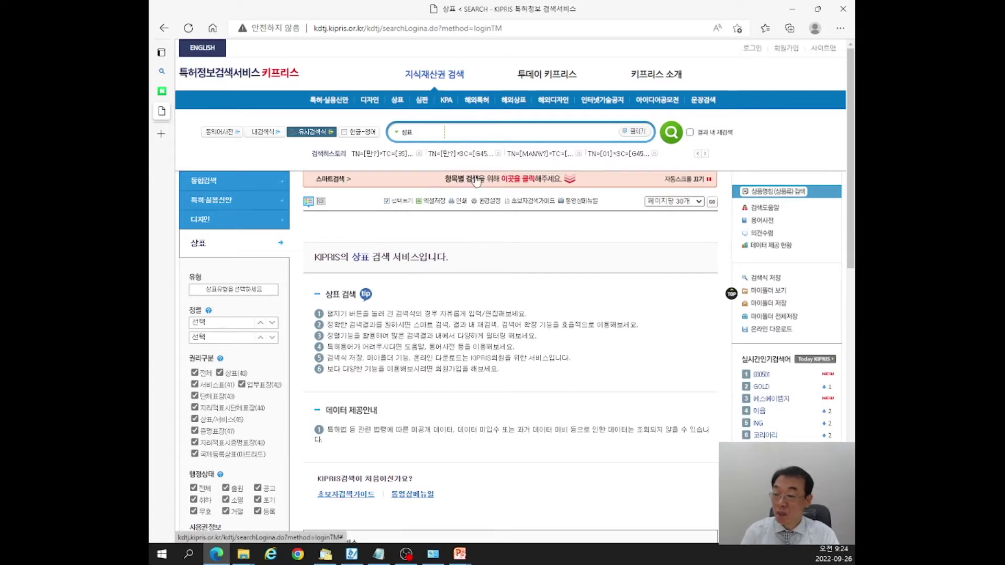
left_click(480, 181)
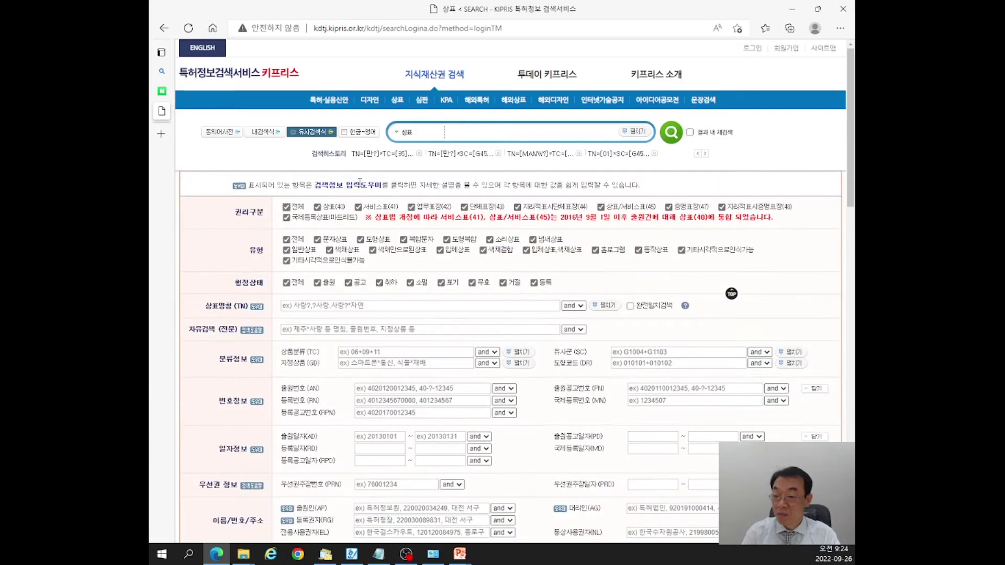
scroll(274, 166, "down", 1)
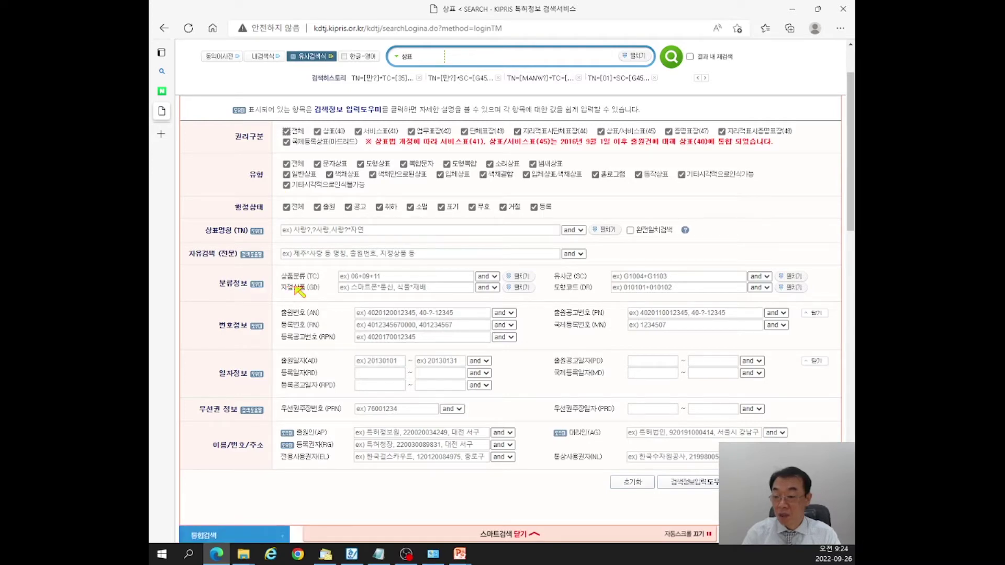
left_click(389, 287)
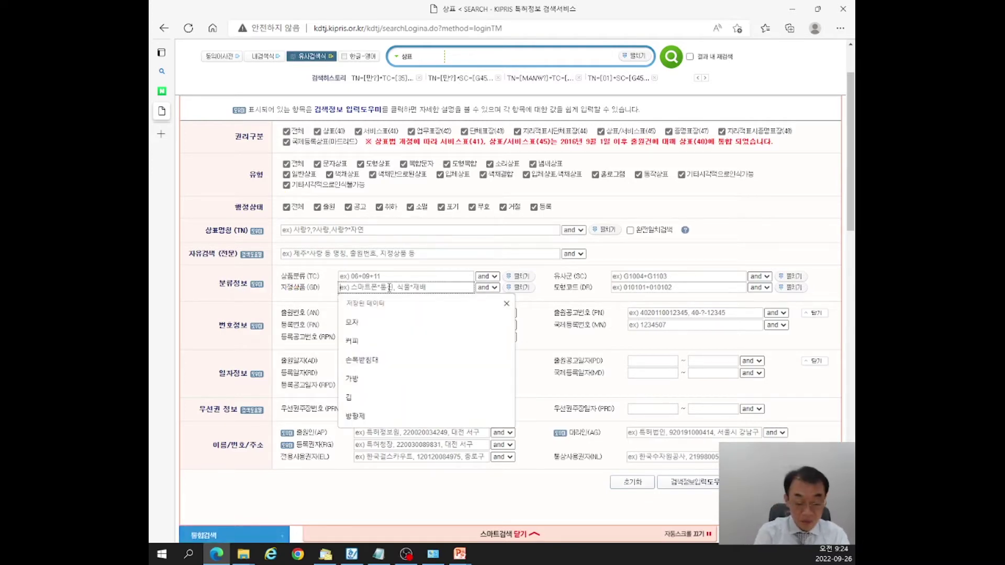
type("모자")
key("Return")
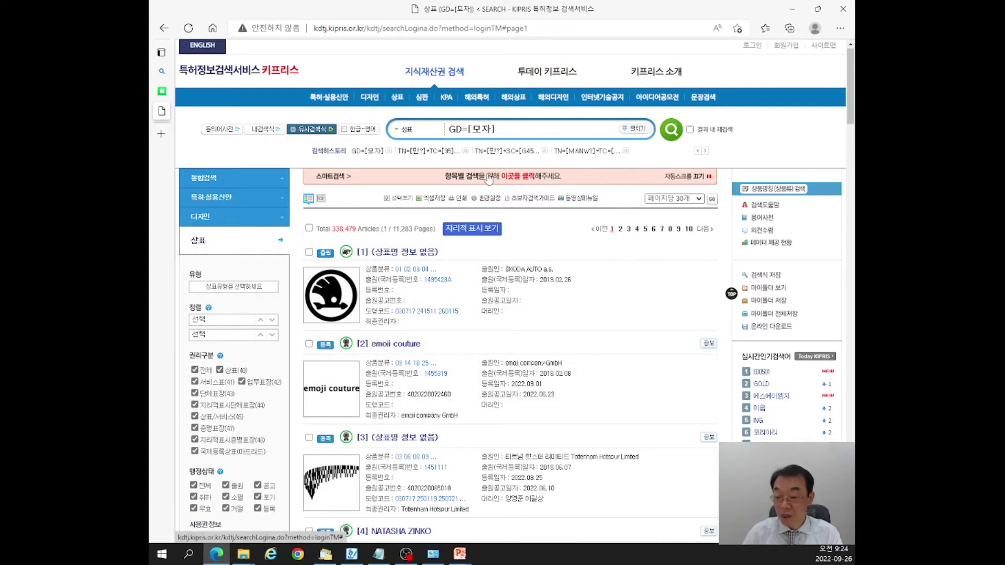
Limit the 모자 search's status filter to lapsed (소멸) and abandoned (포기) marks.
scroll(298, 426, "down", 1)
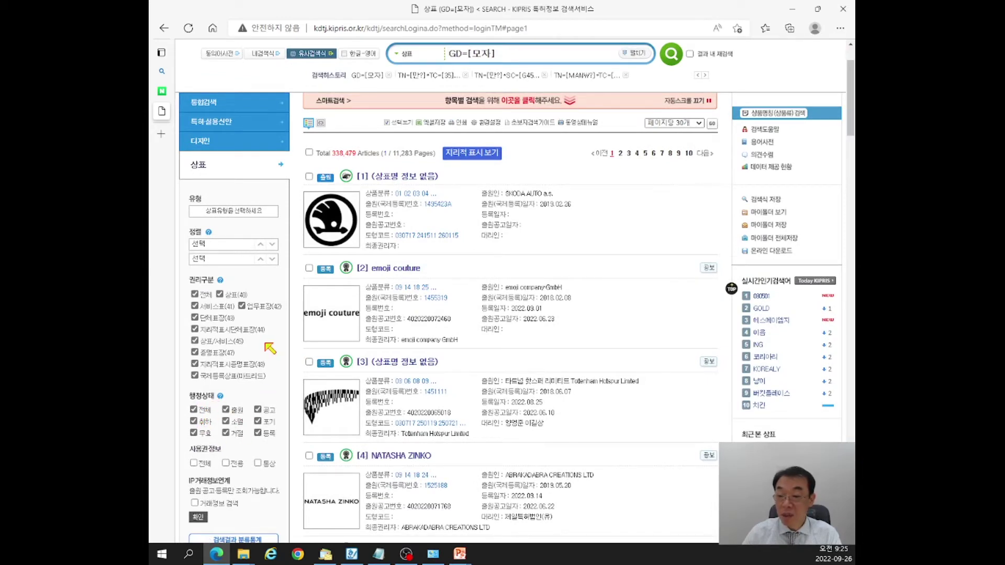
scroll(298, 375, "up", 1)
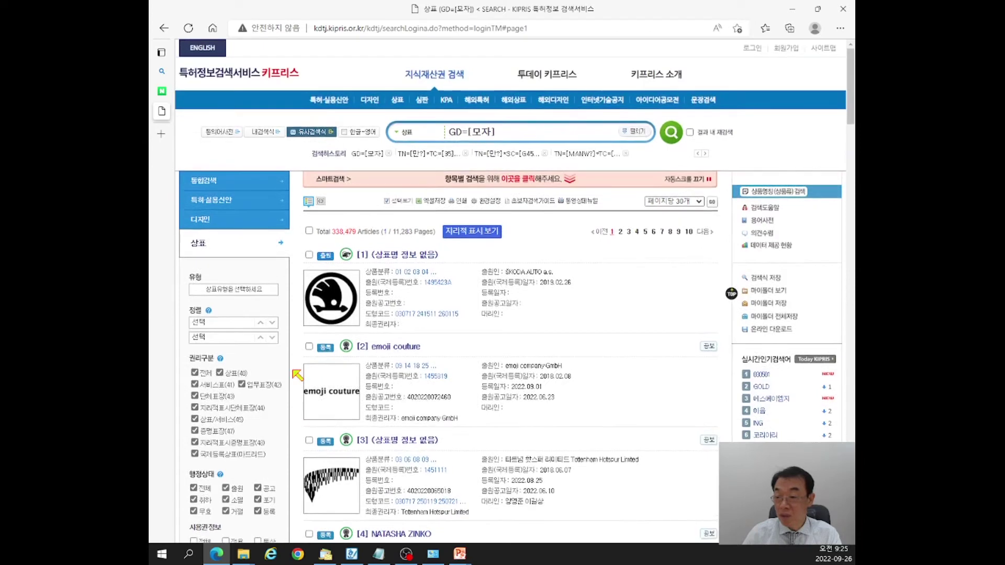
left_click(410, 185)
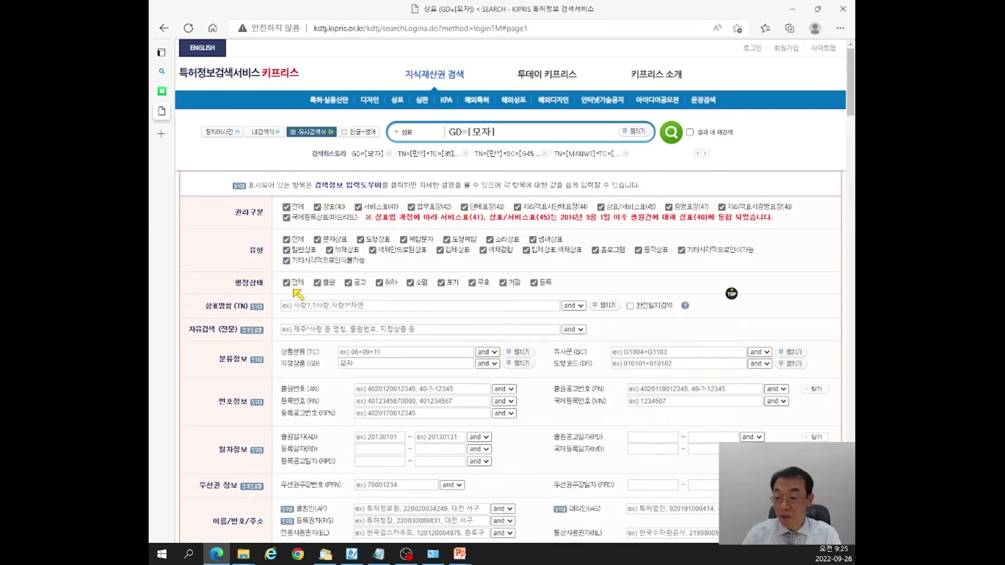
left_click(287, 283)
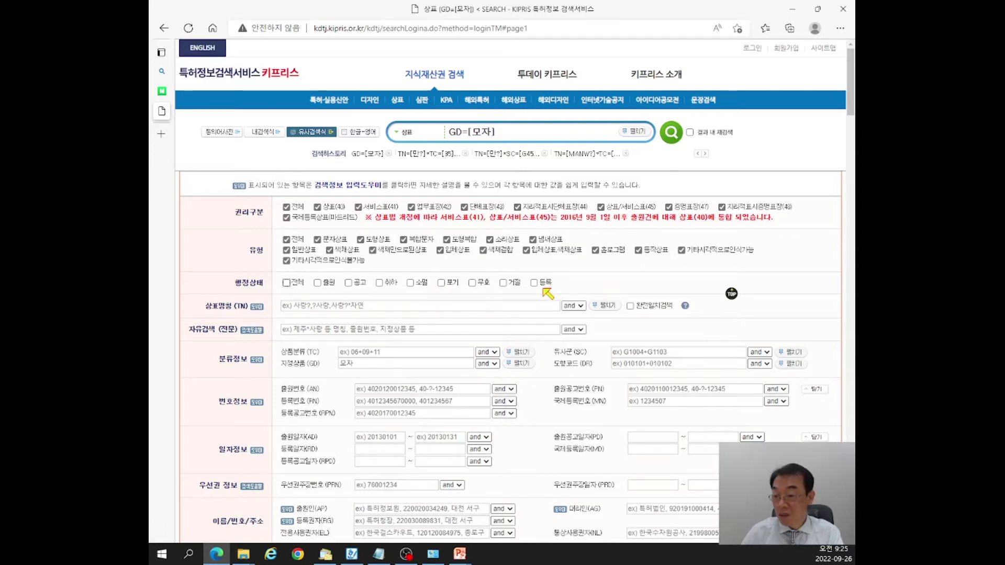
left_click(411, 284)
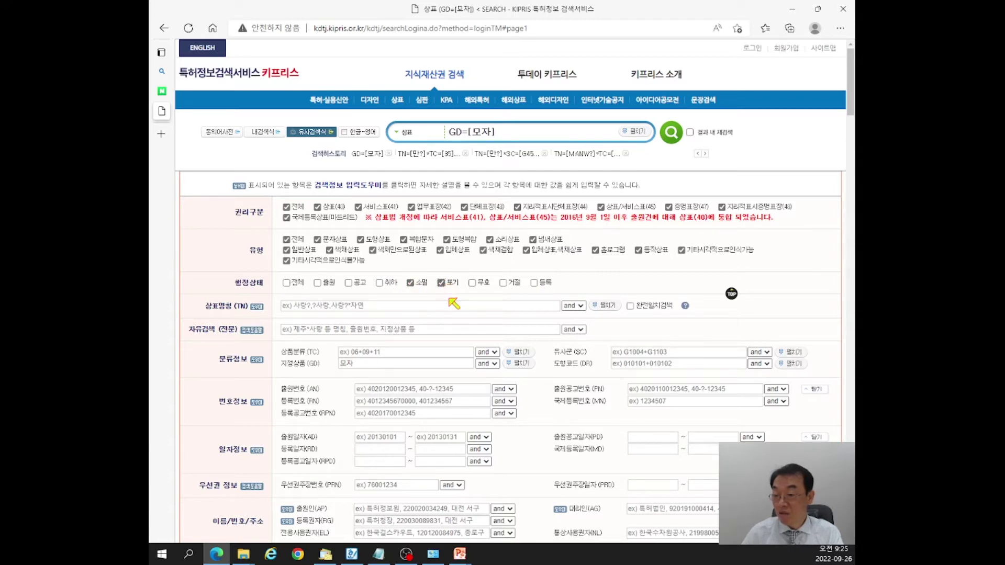
Run the filtered hat search and open the MANWILL record at item 20 of 110,950 results.
left_click(673, 144)
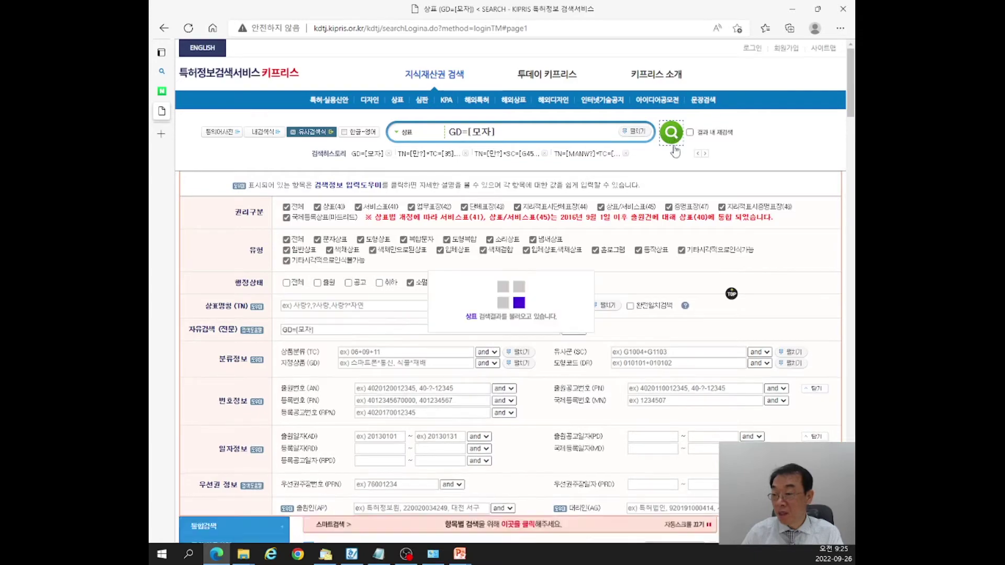
scroll(407, 267, "down", 2)
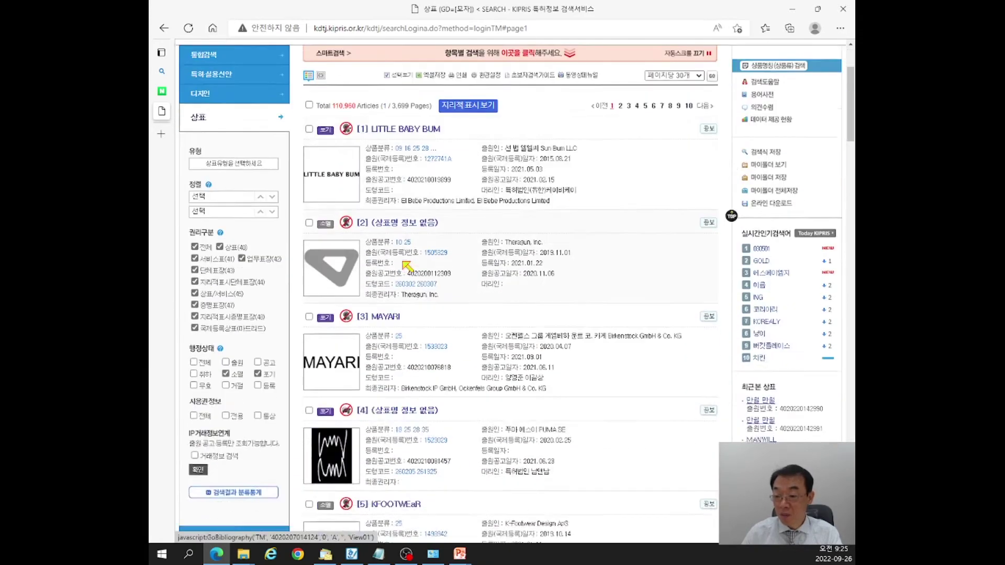
scroll(408, 266, "down", 4)
scroll(411, 264, "down", 4)
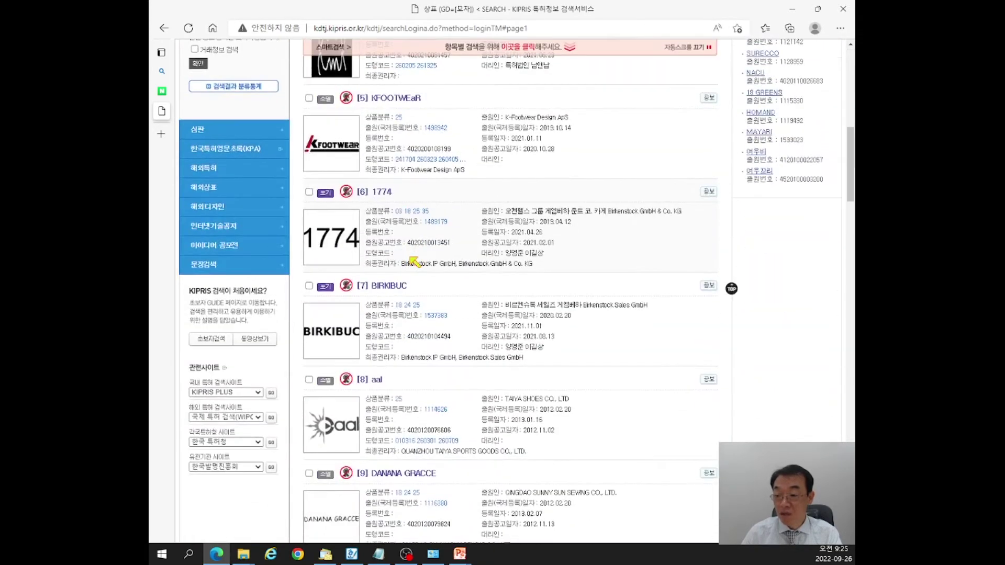
scroll(419, 261, "down", 4)
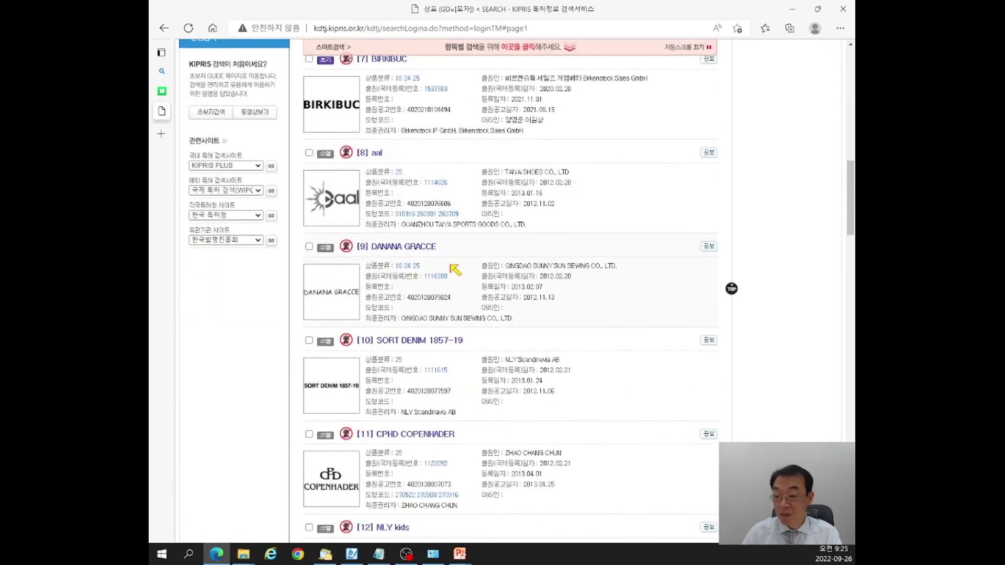
scroll(453, 270, "down", 3)
scroll(425, 256, "down", 3)
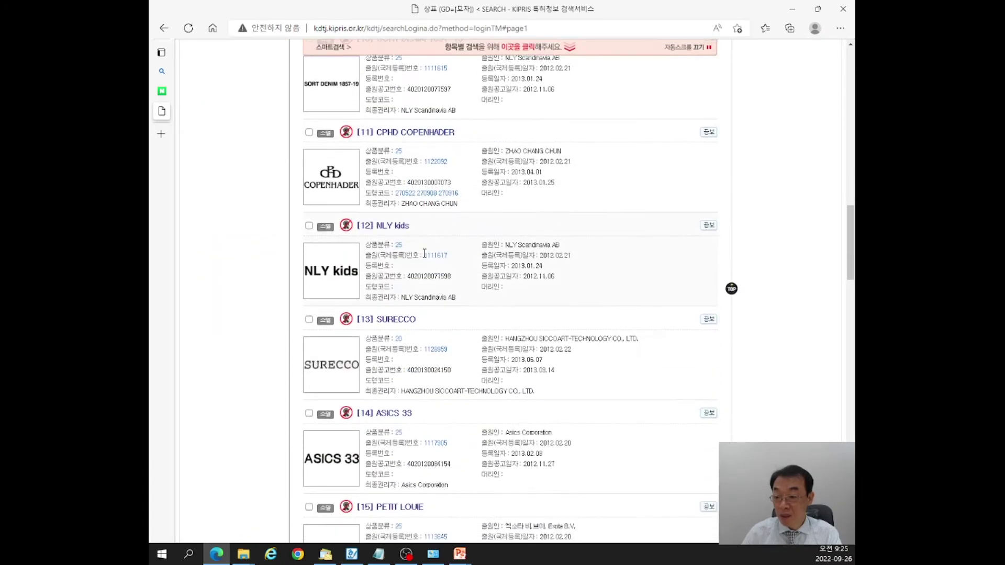
scroll(424, 253, "down", 3)
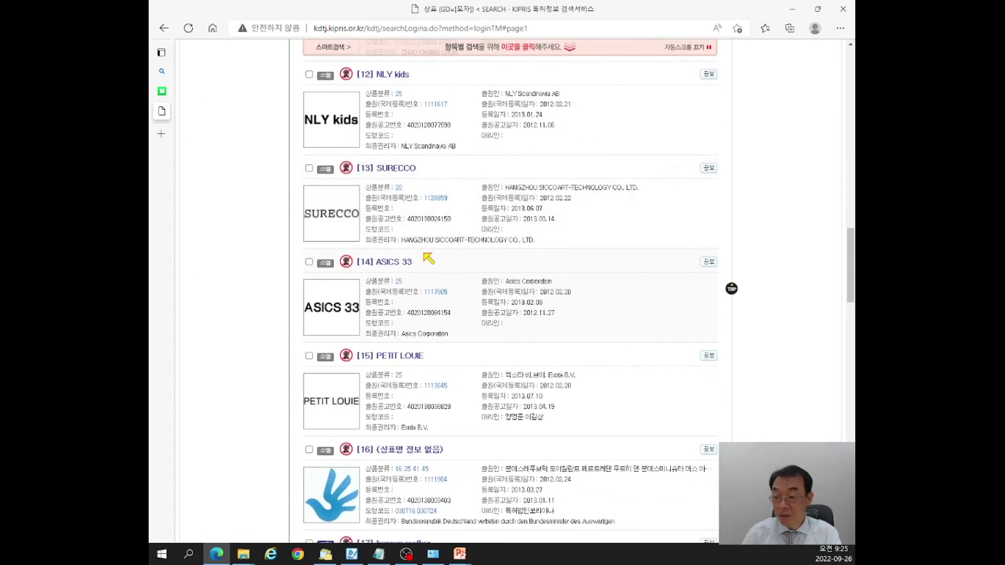
scroll(428, 259, "down", 7)
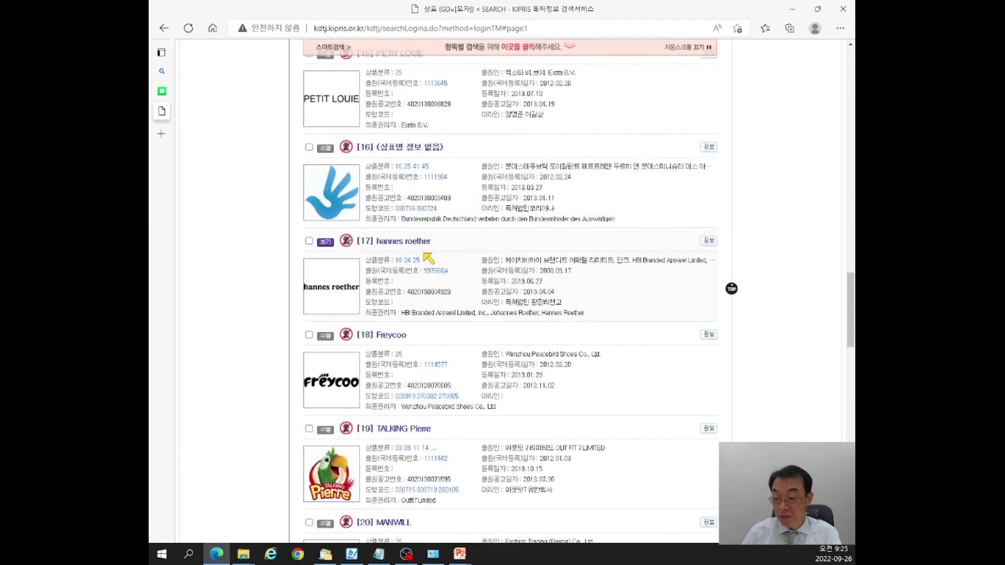
scroll(429, 262, "down", 3)
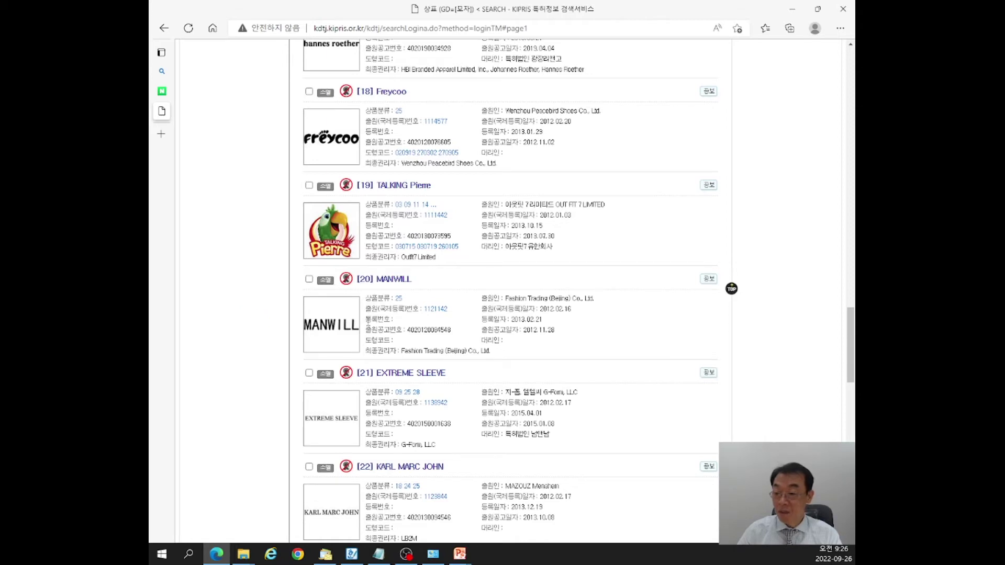
left_click(401, 285)
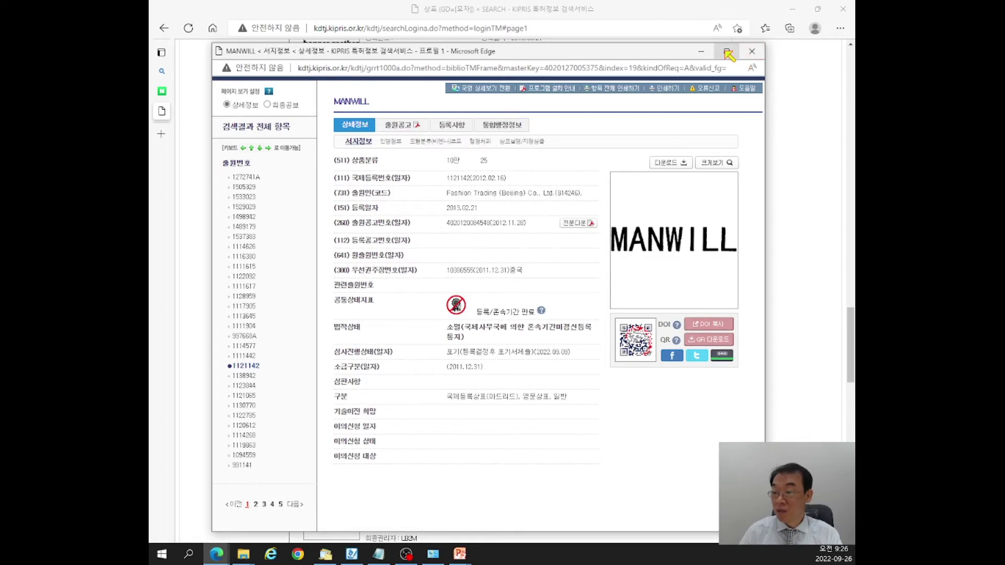
Maximize MANWILL's record, show its designated goods, and select the caps code G450501.
left_click(727, 52)
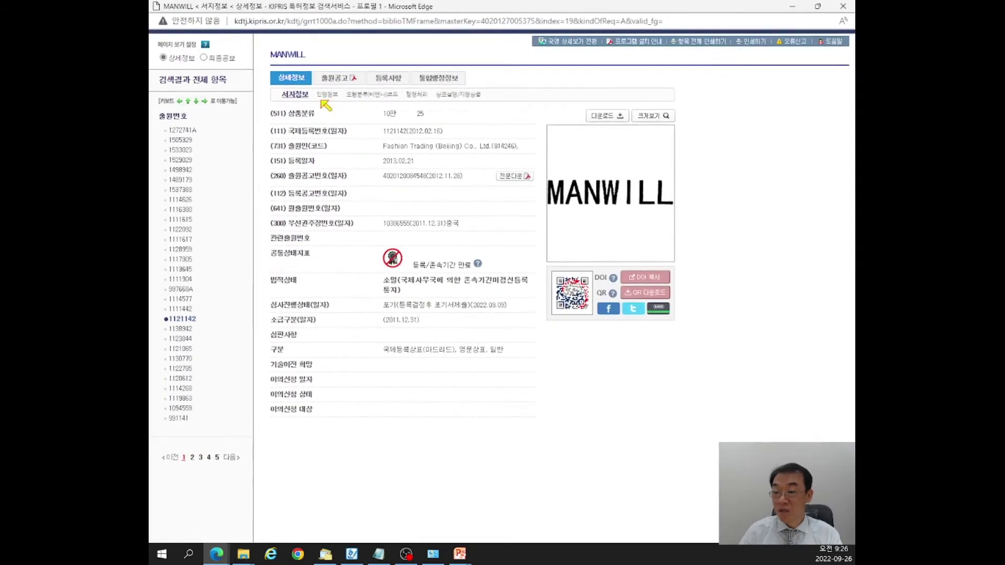
left_click(474, 99)
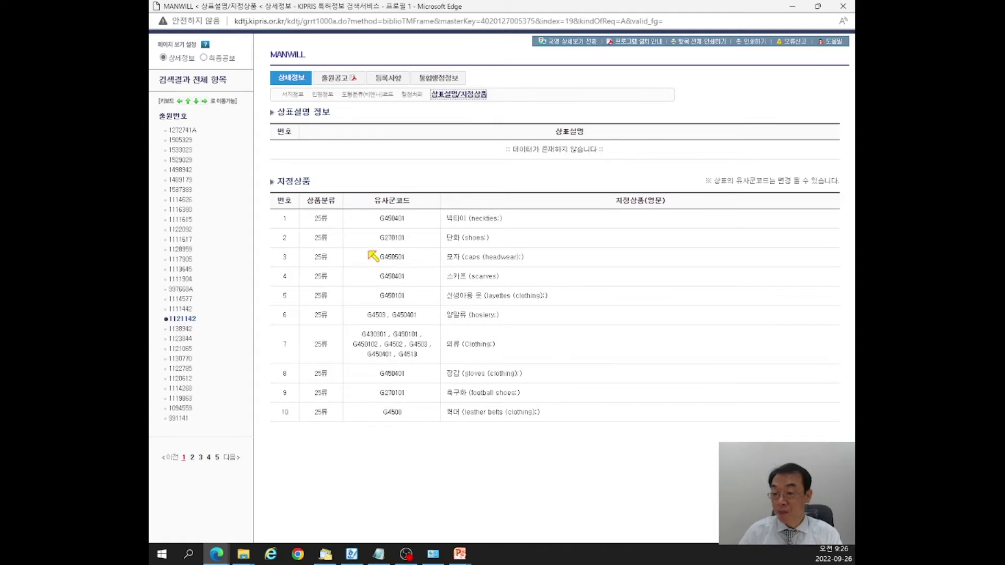
left_click_drag(374, 261, 406, 260)
key("ctrl+c")
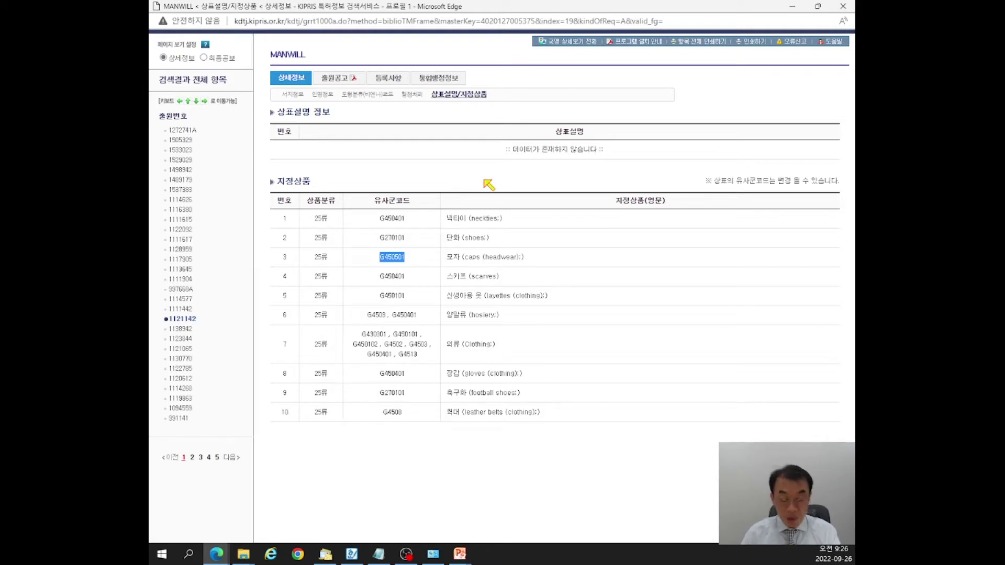
Paste the code G450501 and the mark name MANWILL into the Notepad notes.
key("alt+Tab")
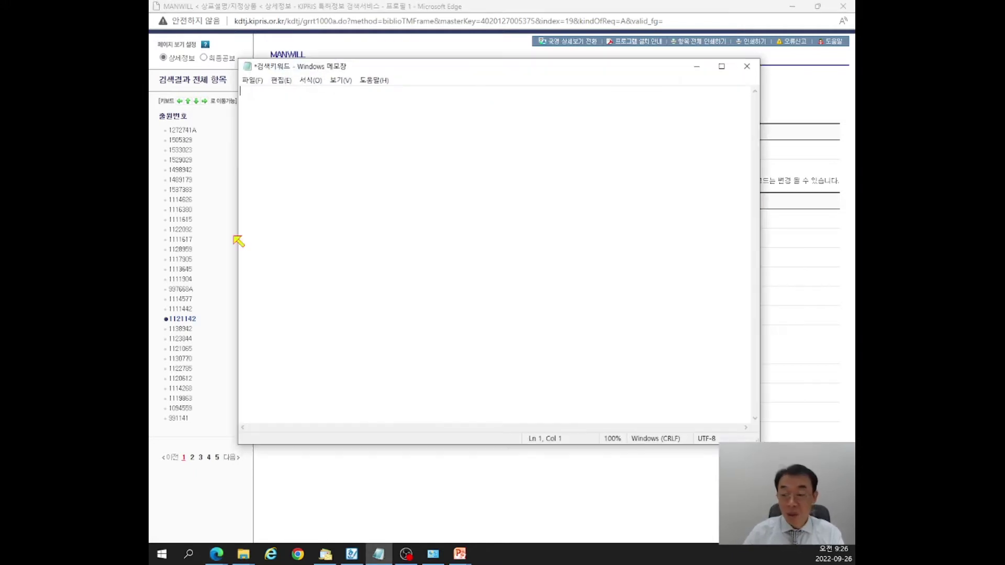
key("ctrl+v")
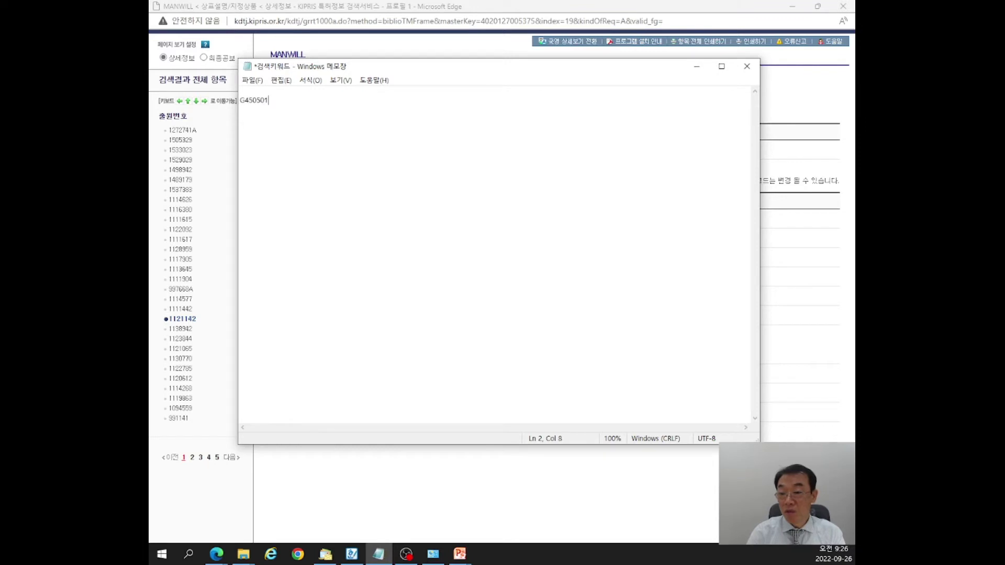
left_click(812, 285)
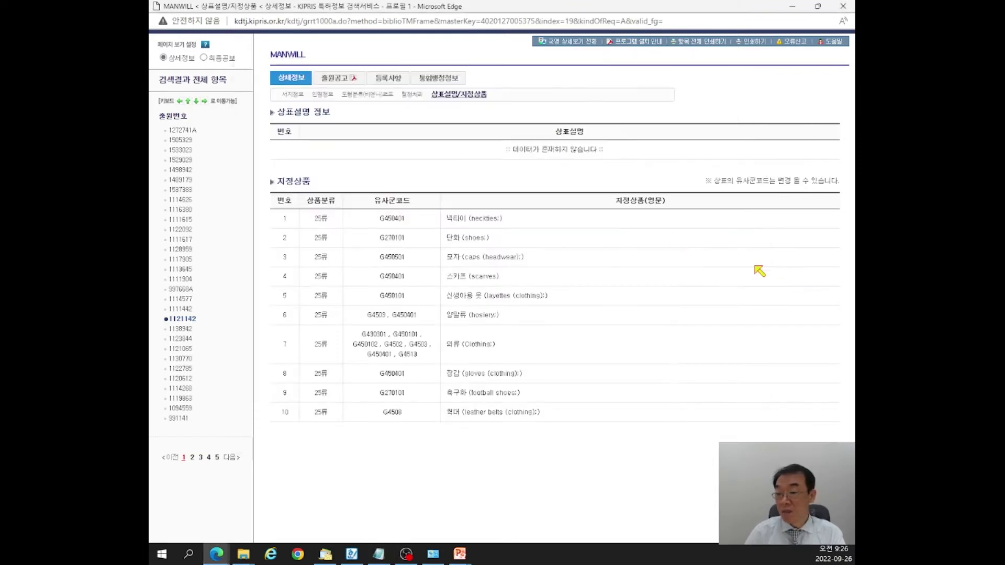
left_click(793, 9)
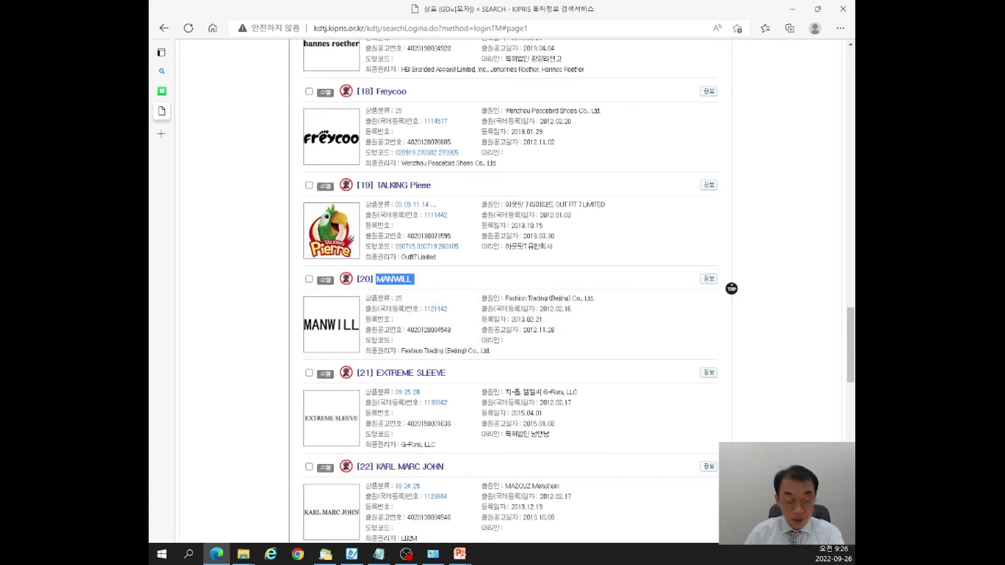
key("alt+Tab")
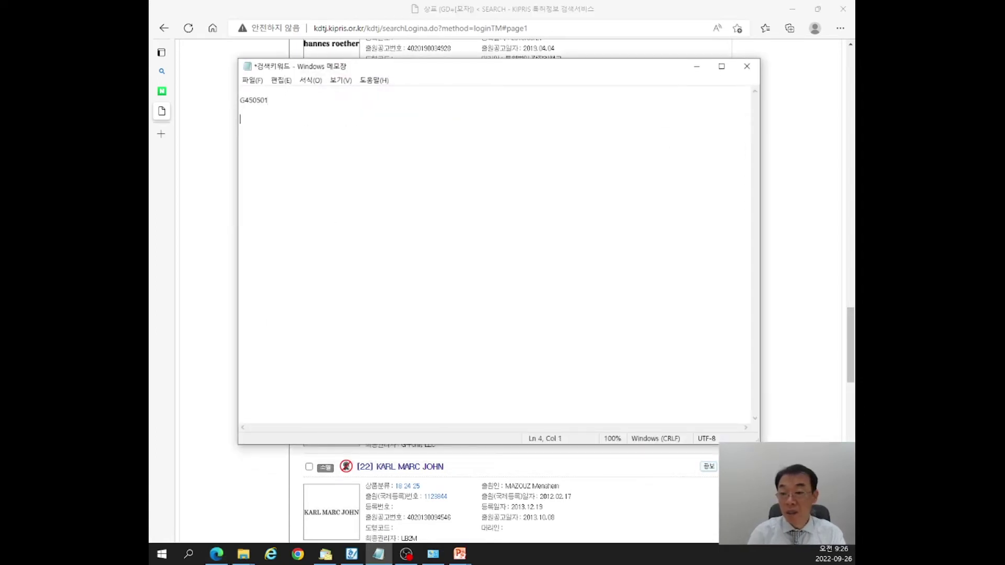
type("MANWILL")
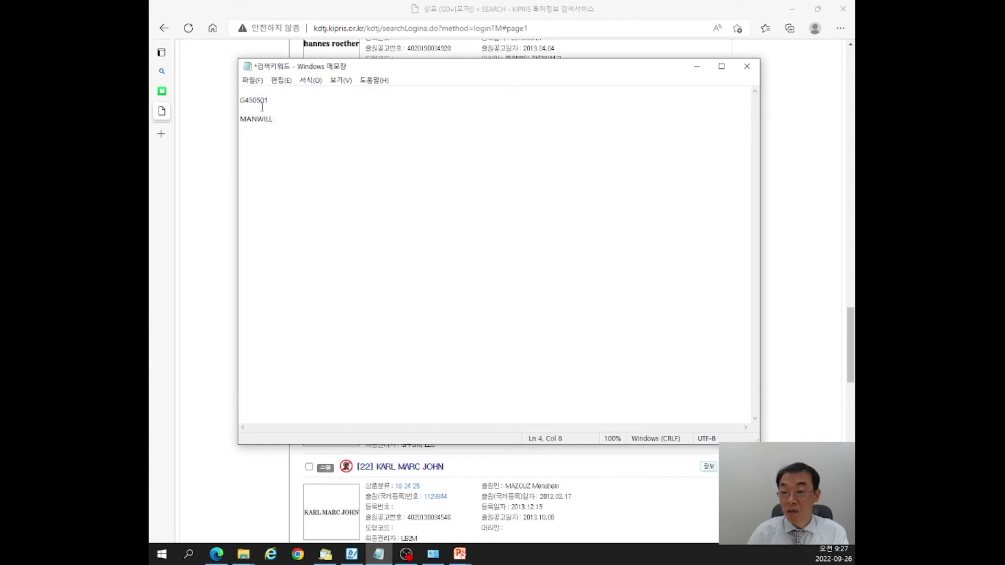
Copy G450501 from the notes, minimize Notepad, and scroll KIPRIS results to the top.
left_click_drag(242, 100, 272, 101)
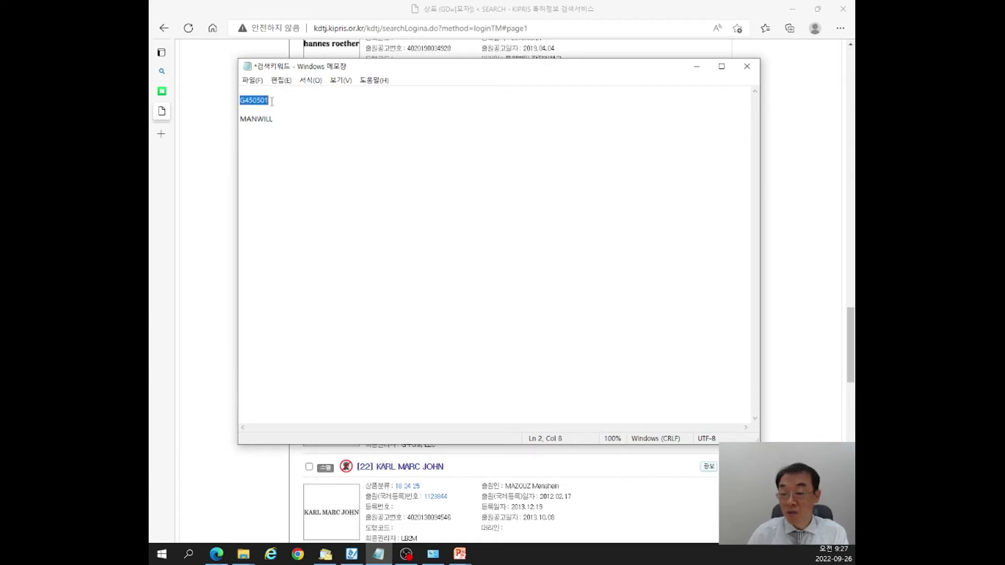
left_click(313, 112)
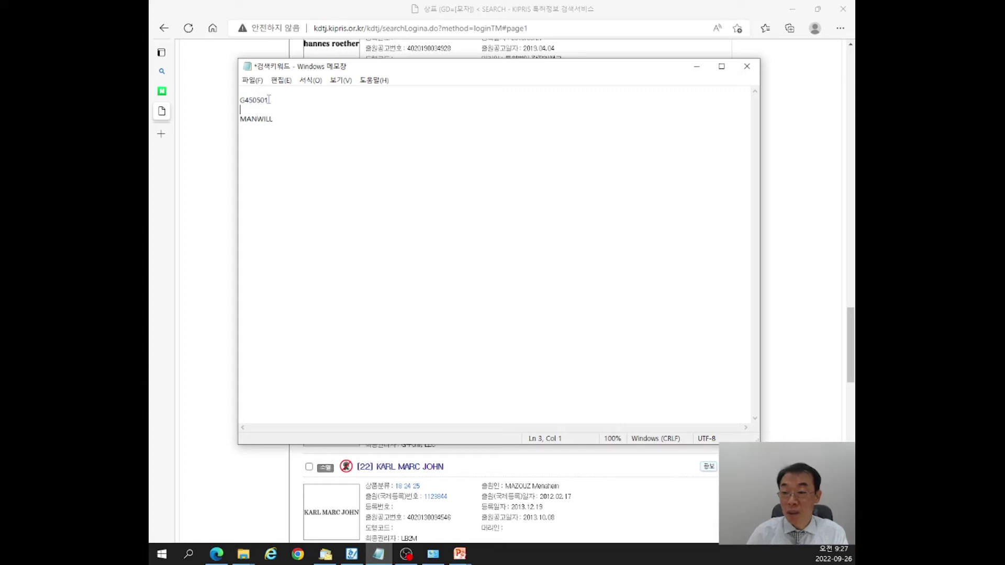
left_click_drag(268, 100, 244, 101)
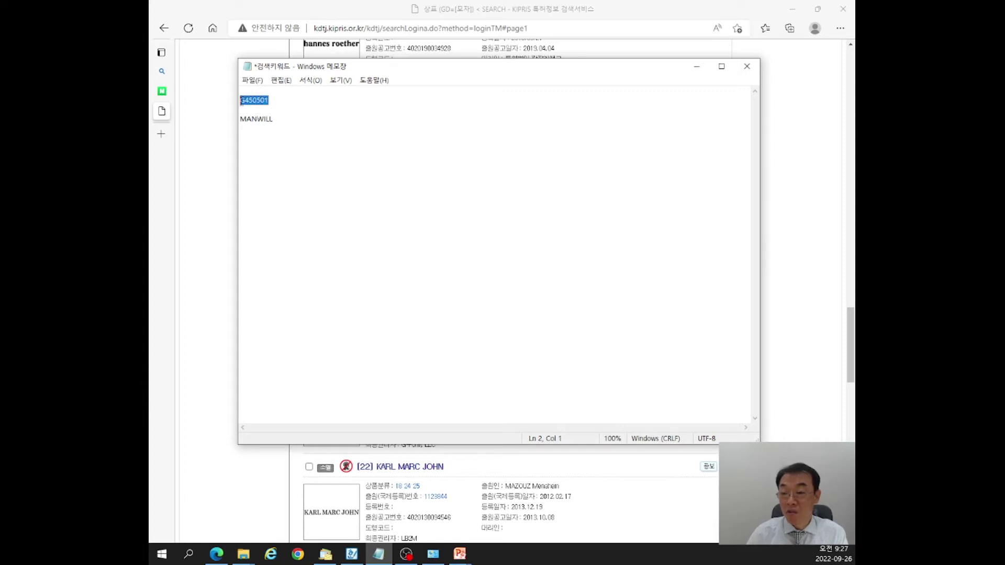
right_click(250, 100)
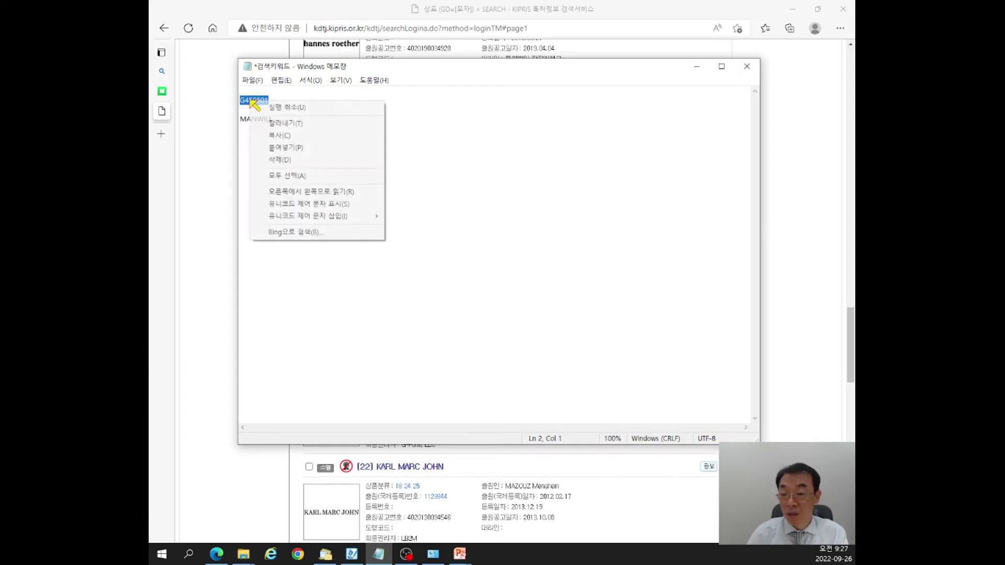
left_click(280, 136)
left_click(482, 164)
left_click(697, 67)
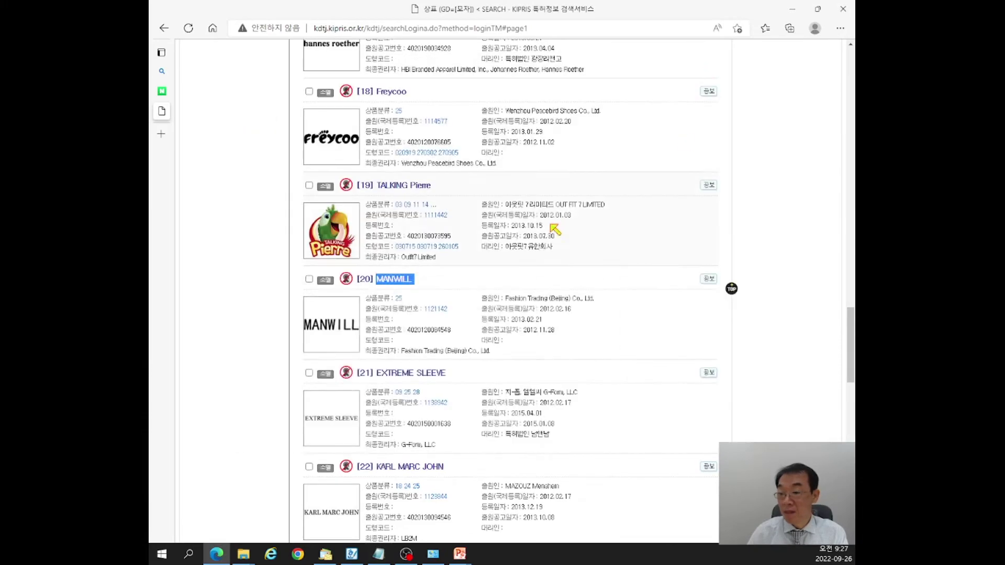
scroll(552, 244, "up", 15)
scroll(552, 244, "up", 15)
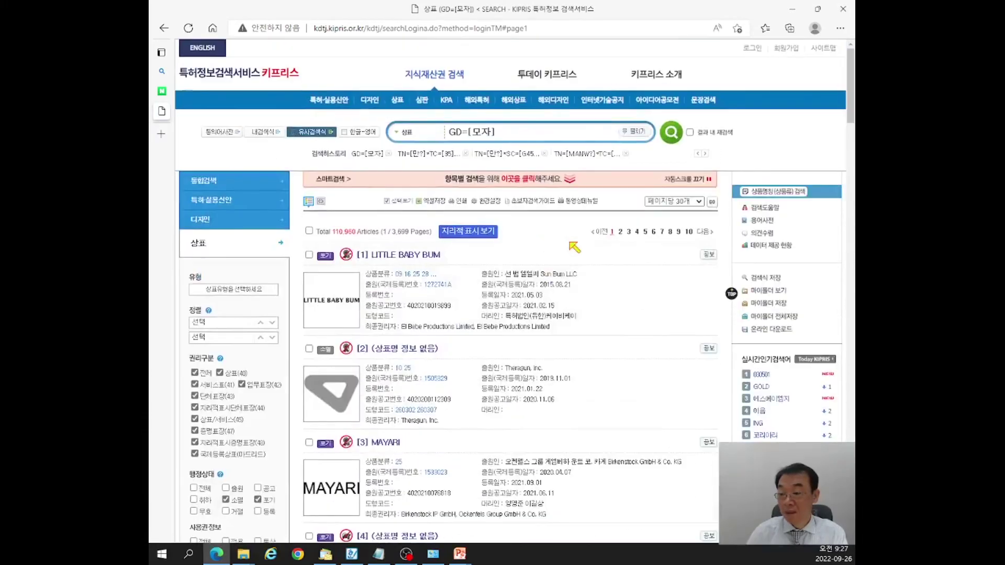
Clear the GD=[모자] query and enter similar-group code G450501.
left_click_drag(511, 135, 357, 151)
key("BackSpace")
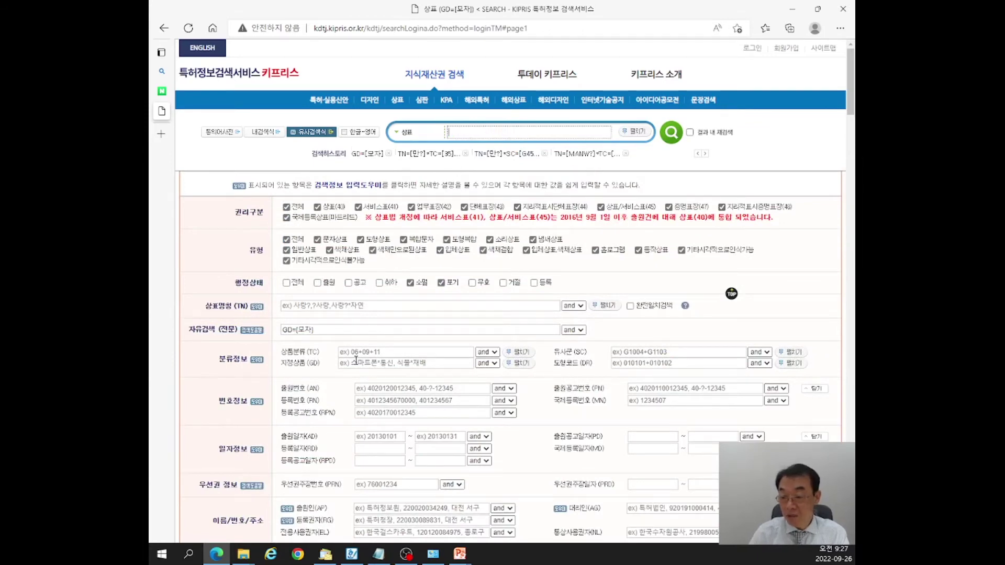
left_click_drag(322, 332, 208, 335)
key("BackSpace")
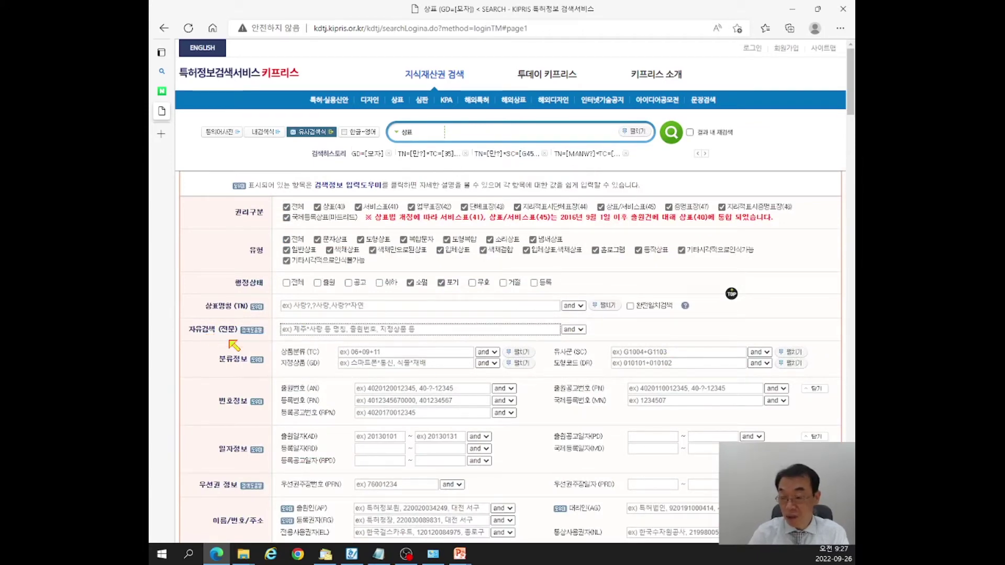
left_click(642, 354)
type("G450501")
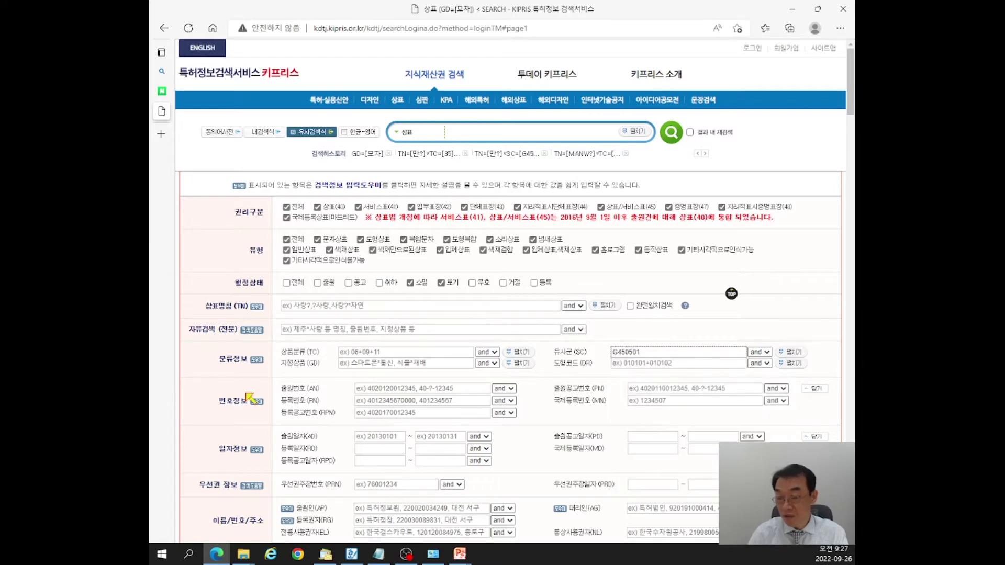
Copy MANWILL from the notes and paste it as the trademark name.
key("alt+Tab")
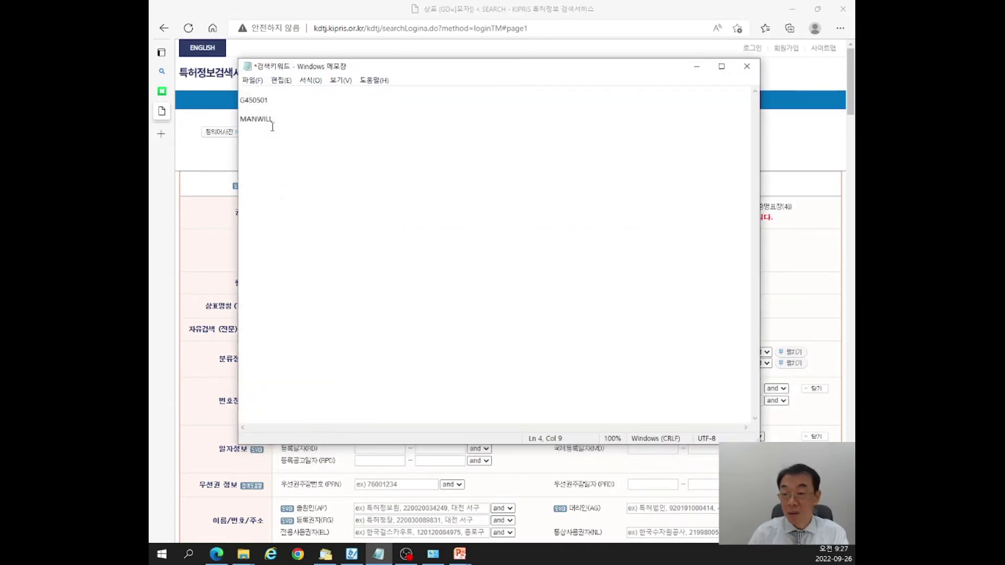
left_click_drag(274, 120, 240, 130)
key("ctrl+c")
left_click(310, 222)
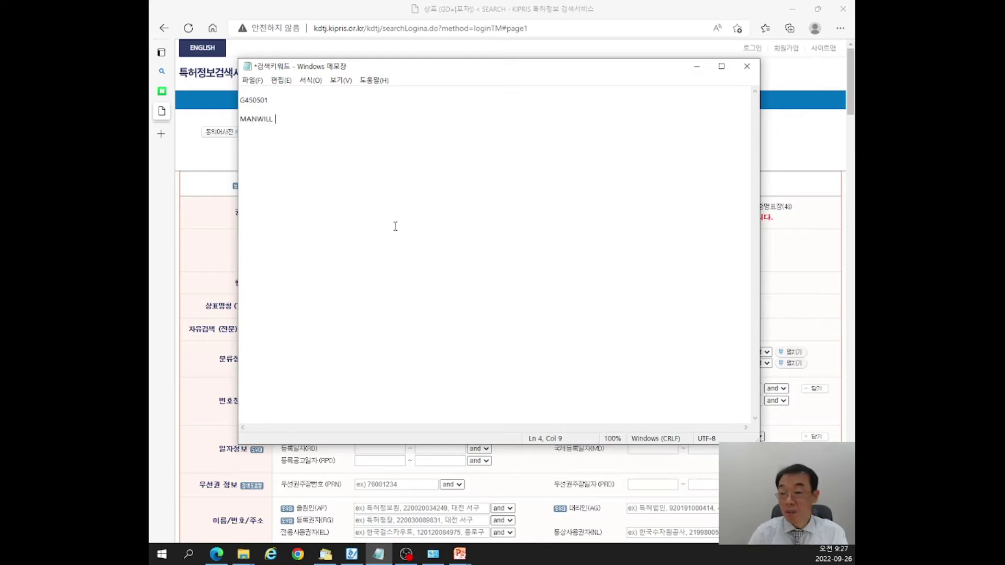
left_click(697, 70)
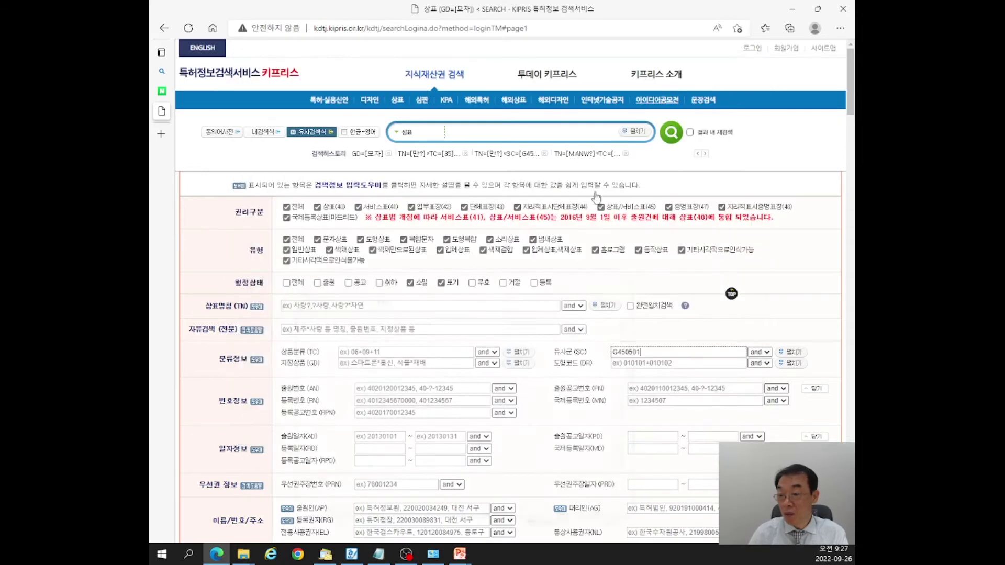
left_click(310, 304)
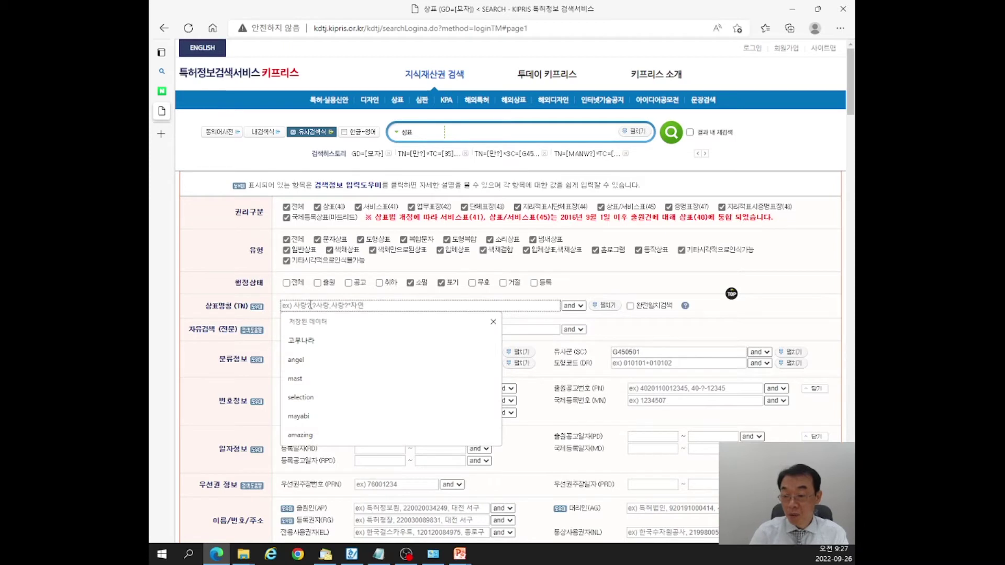
key("ctrl+v")
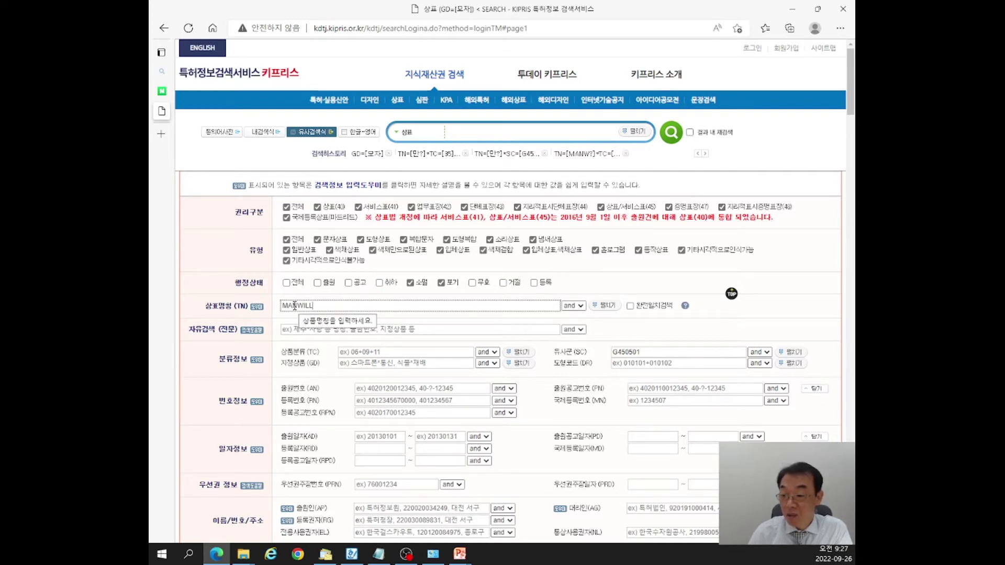
Restrict the status filter to filed (출원), published (공고) and registered (등록) marks.
left_click(287, 283)
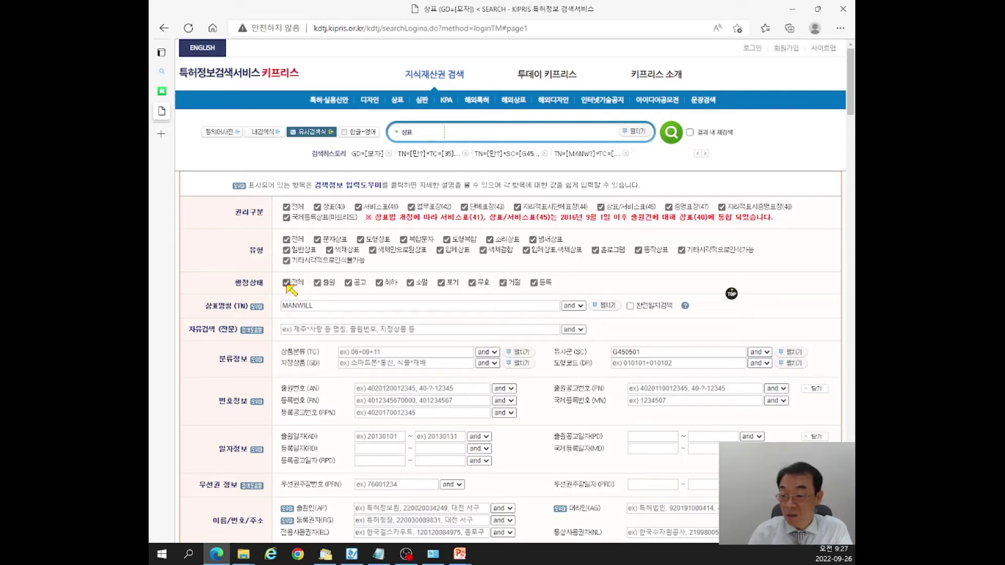
left_click(286, 283)
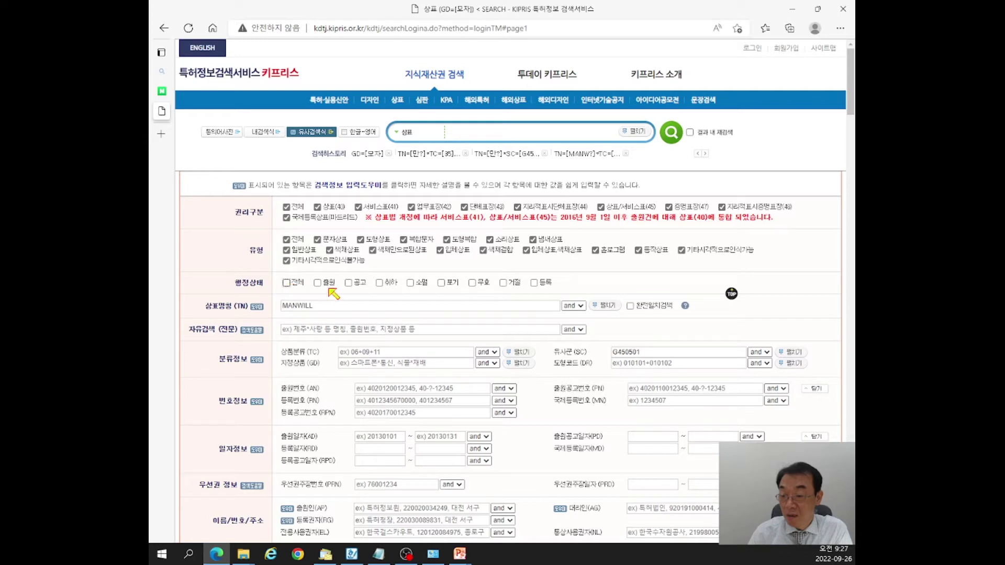
left_click(318, 283)
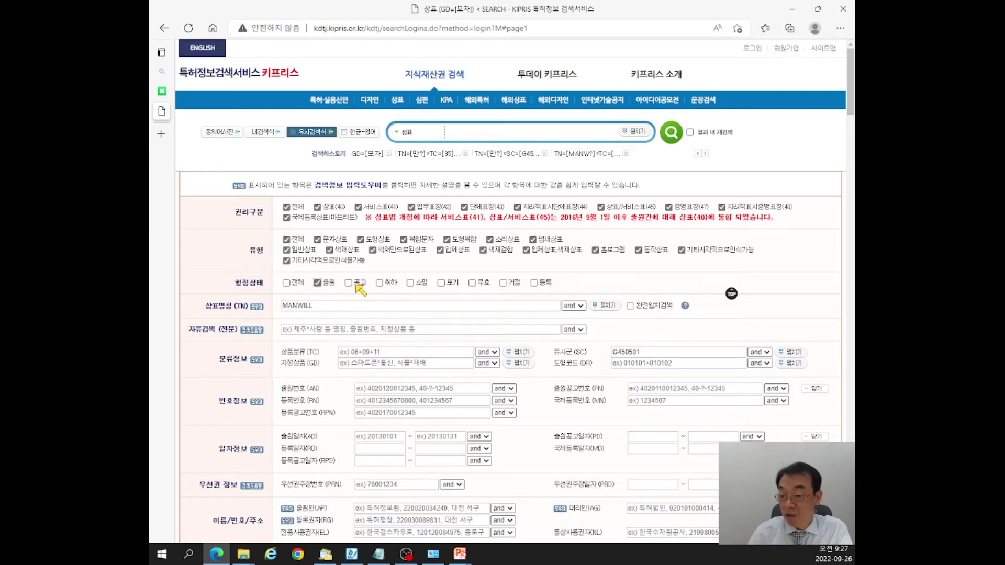
left_click(348, 283)
left_click(534, 283)
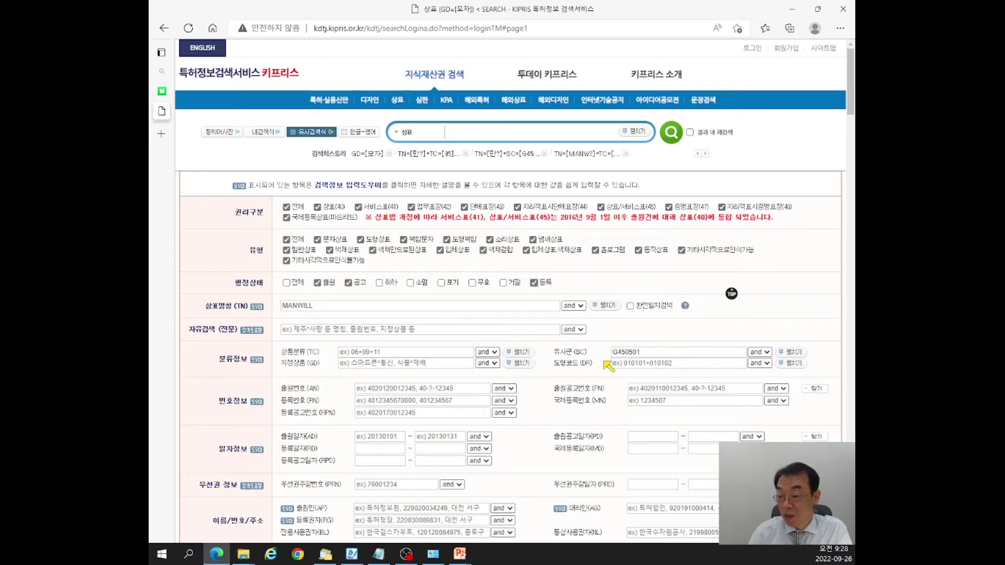
scroll(455, 387, "down", 5)
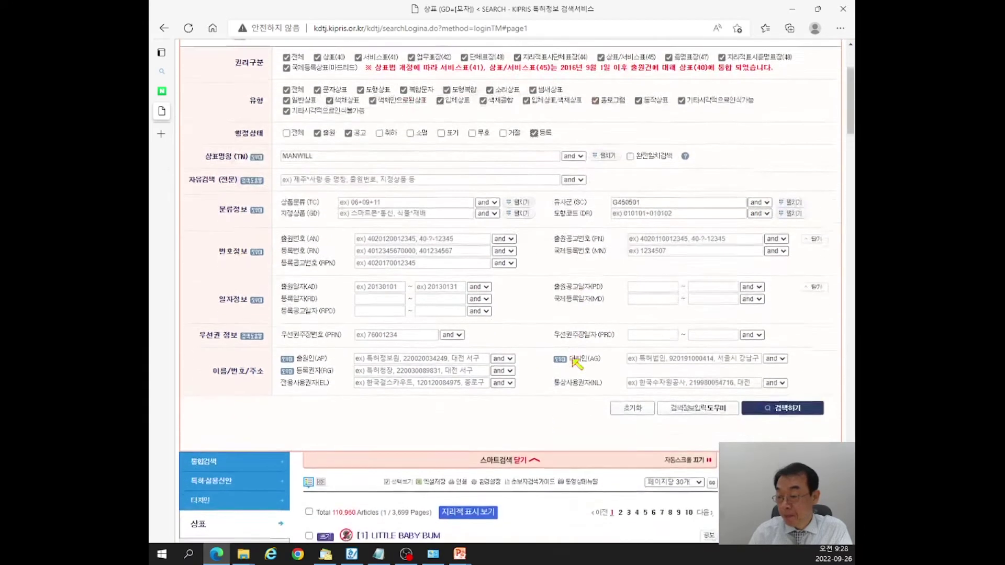
Run TN=[MANWILL]*SC=[G450501], which finds nothing, and reopen the detailed search form.
left_click(775, 259)
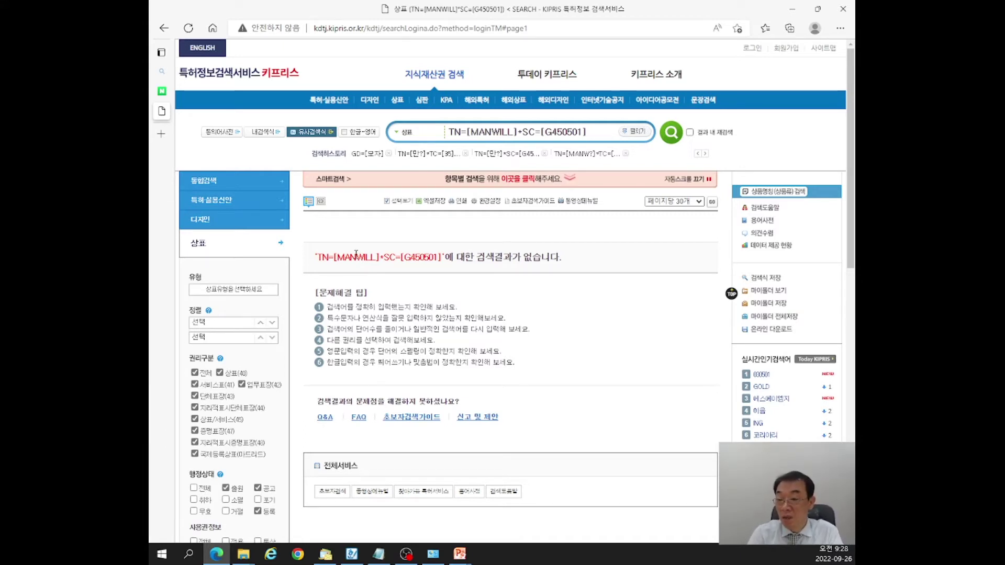
left_click(500, 179)
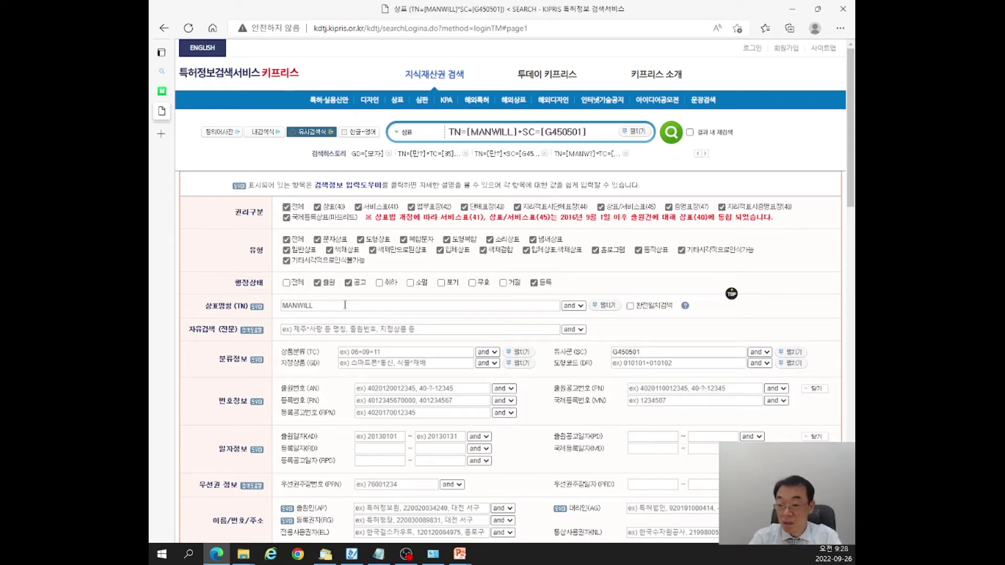
Change the trademark name to MANW? and delete the old query from the main search box.
left_click(344, 304)
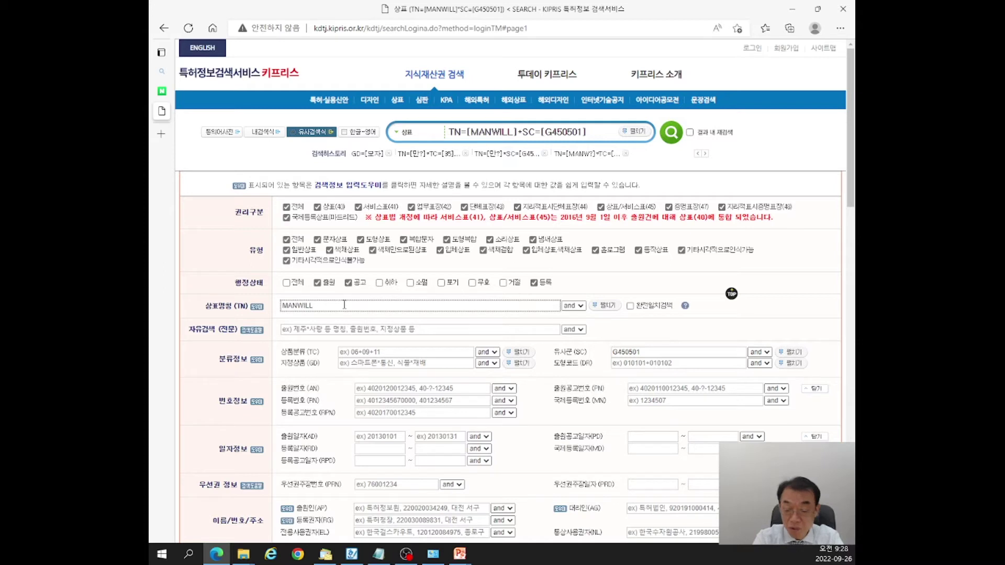
key("BackSpace")
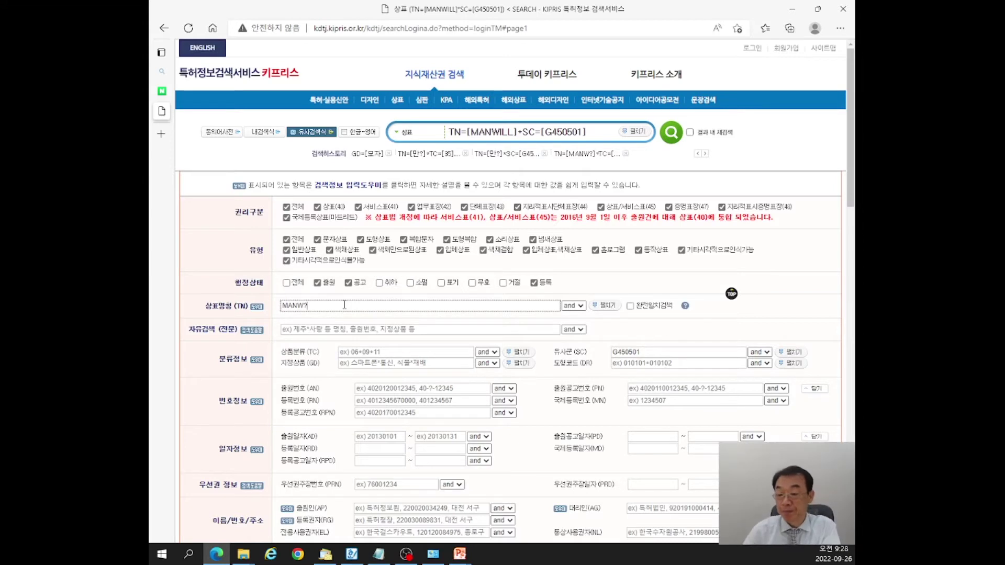
left_click_drag(588, 131, 442, 144)
key("Delete")
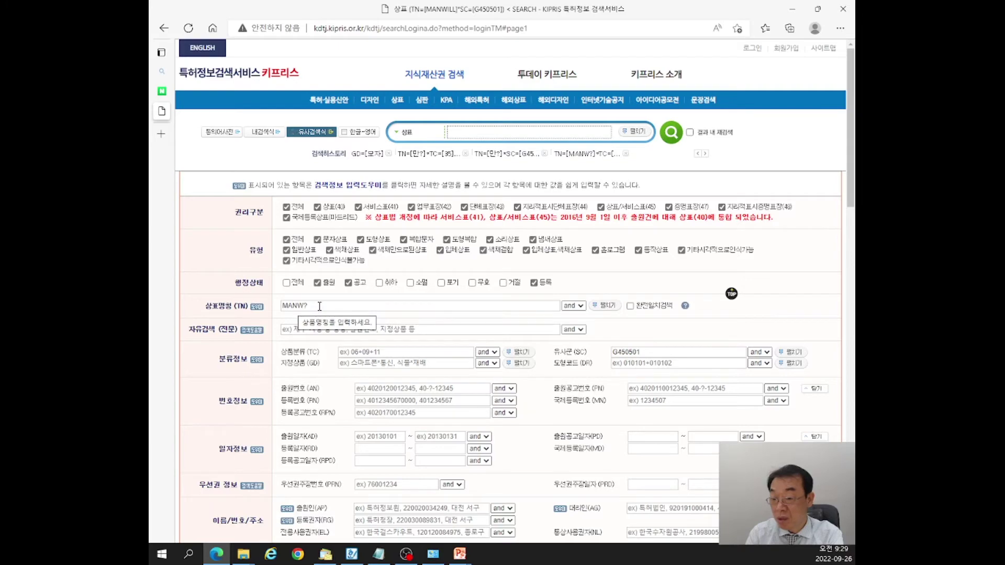
scroll(575, 366, "down", 3)
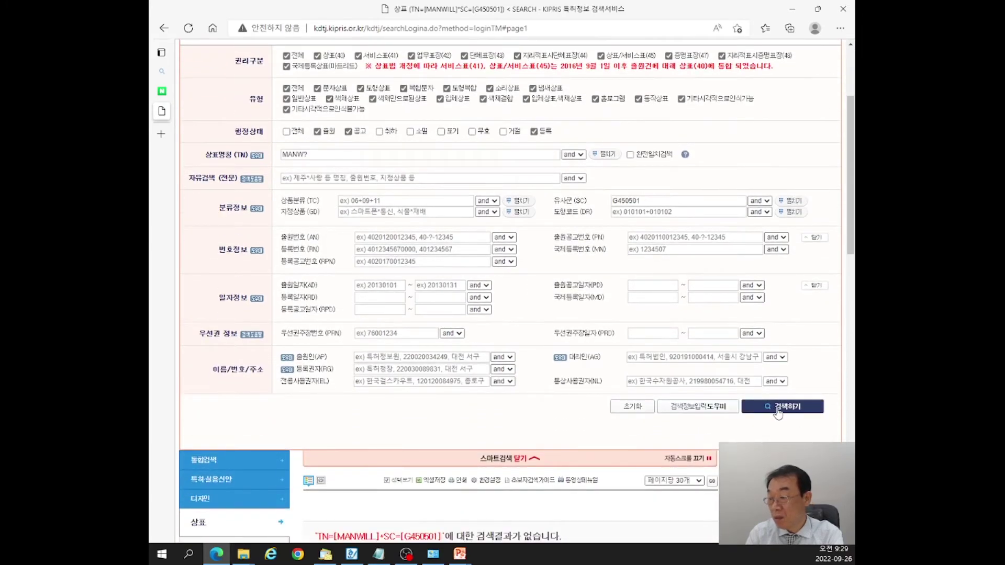
Search MANW? in G450501 and copy the single result, 만월 MANWOL (class 25, filed 2022.06.02).
left_click(798, 409)
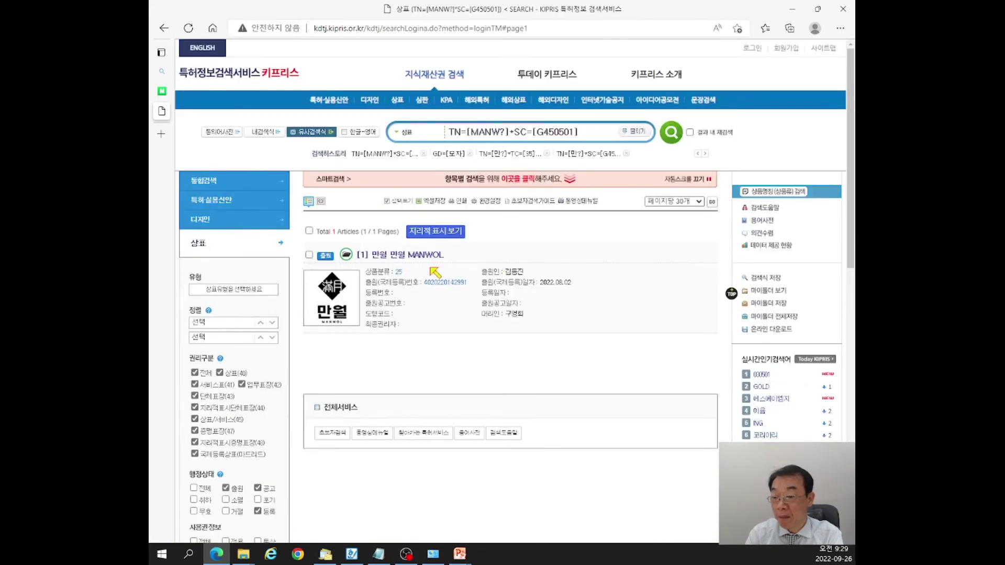
left_click_drag(371, 254, 467, 286)
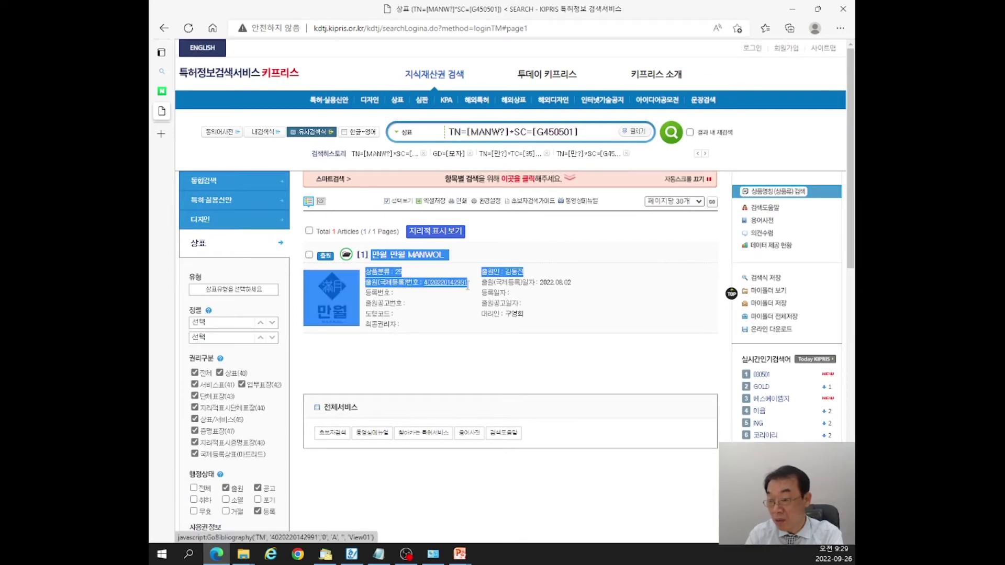
right_click(467, 285)
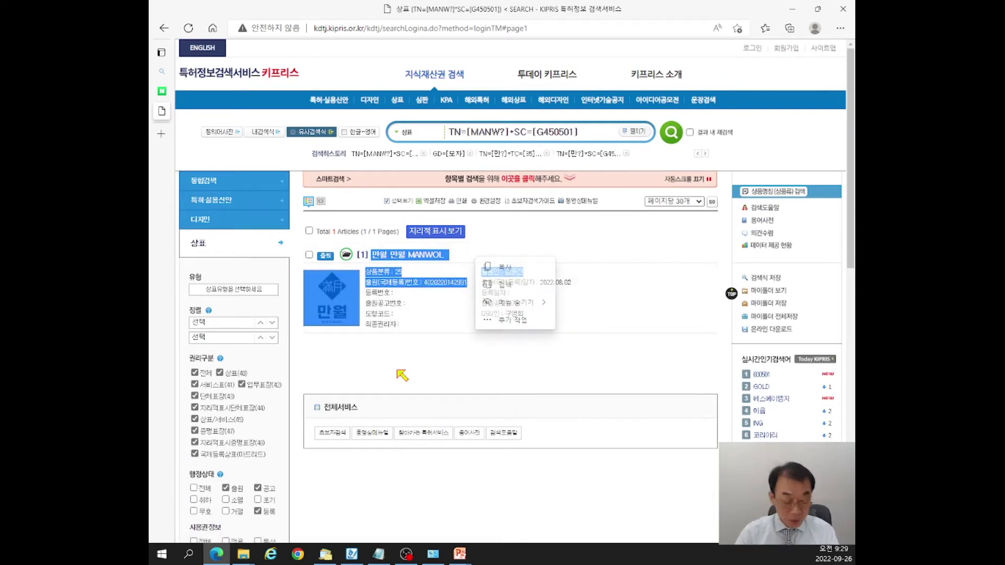
left_click(429, 361)
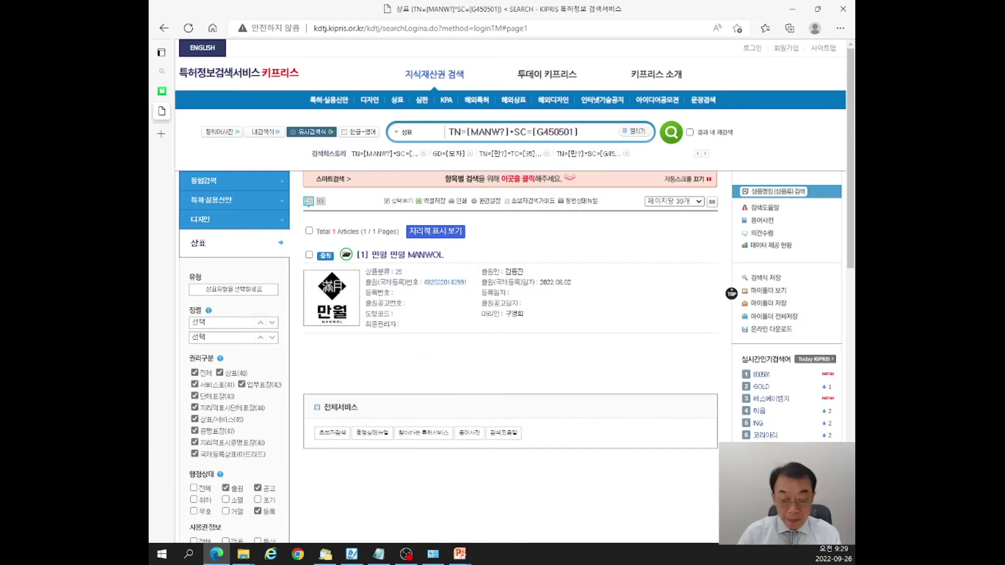
key("alt+Tab")
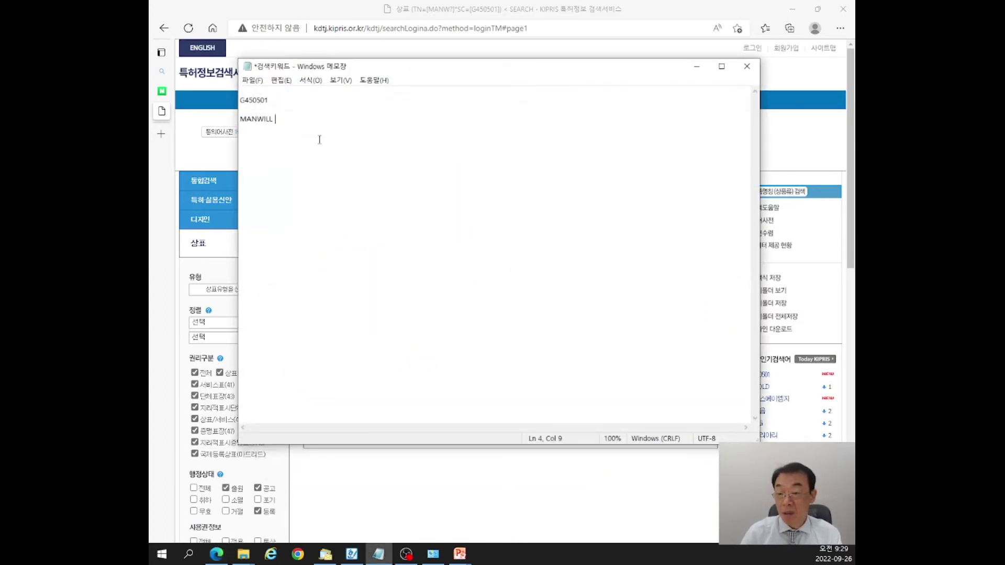
Paste the 만월 MANWOL result details into the Notepad notes and minimize Notepad.
key("ctrl+v")
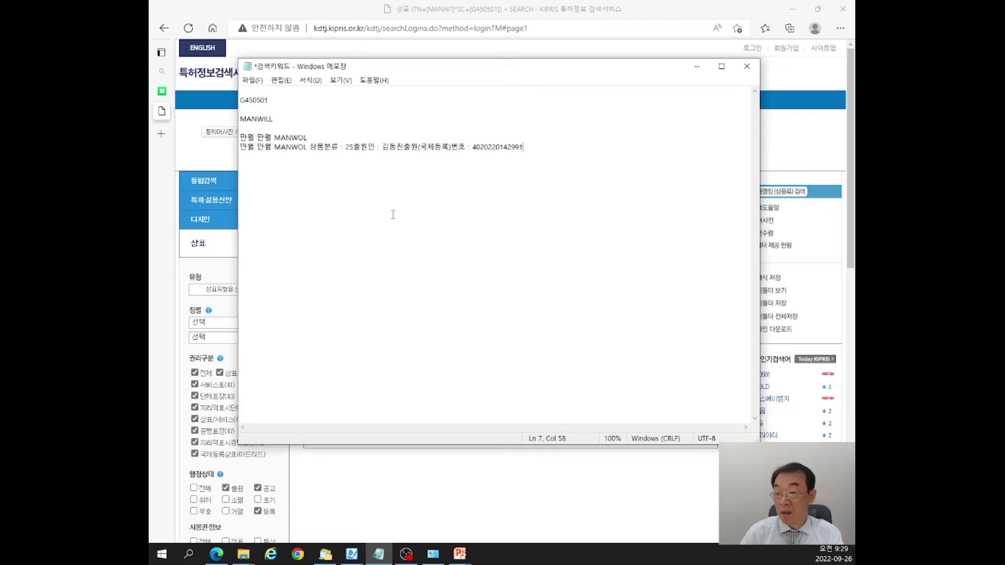
left_click(695, 66)
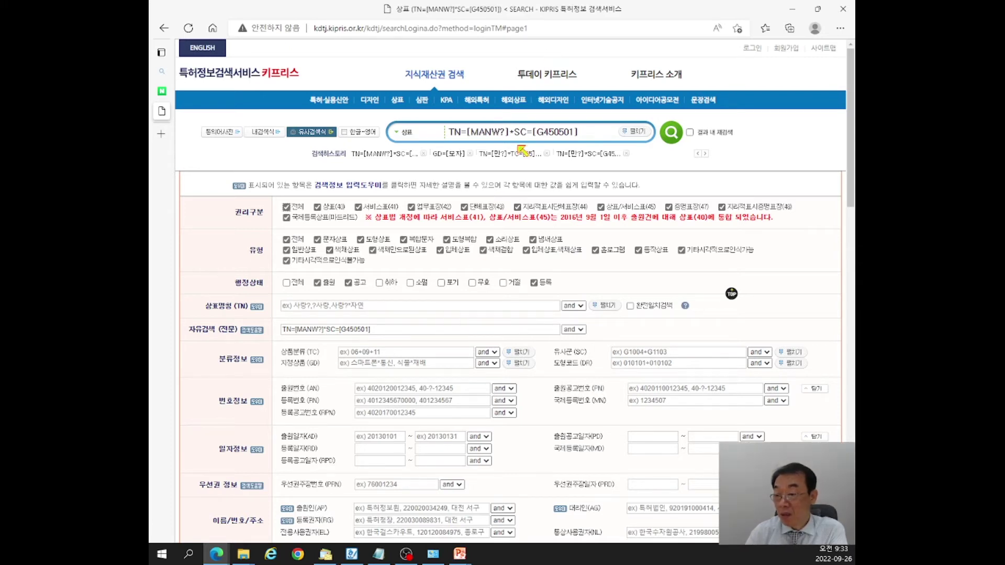
Clear the old free-search query and put MANW? in the trademark name (TN) field.
left_click_drag(510, 132, 586, 136)
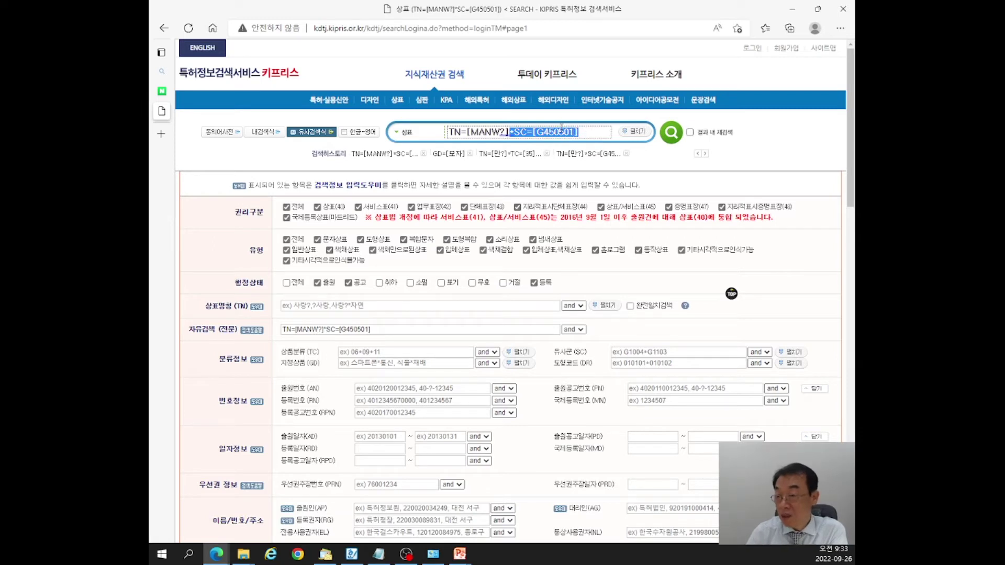
key("ctrl+a")
key("Delete")
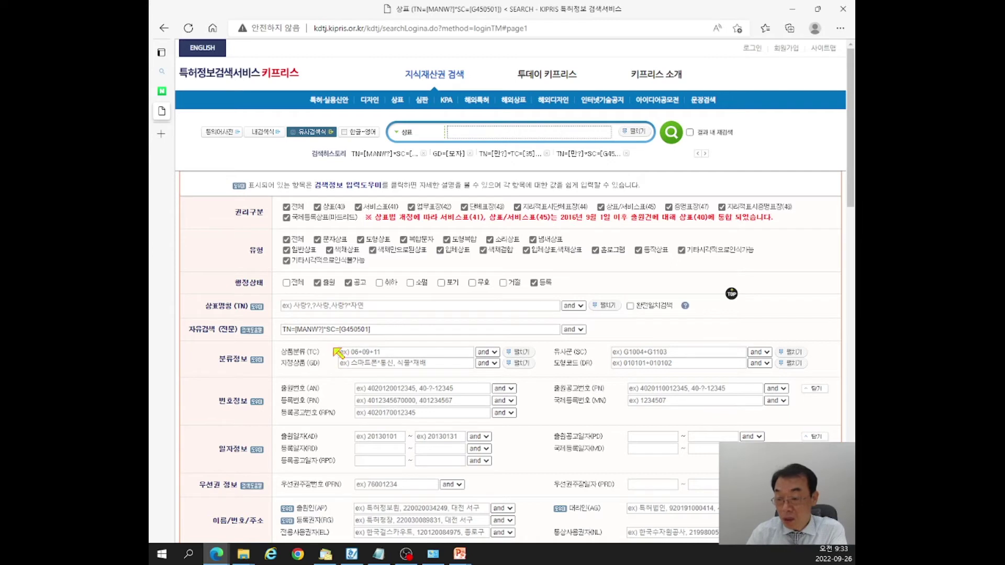
left_click_drag(323, 329, 409, 330)
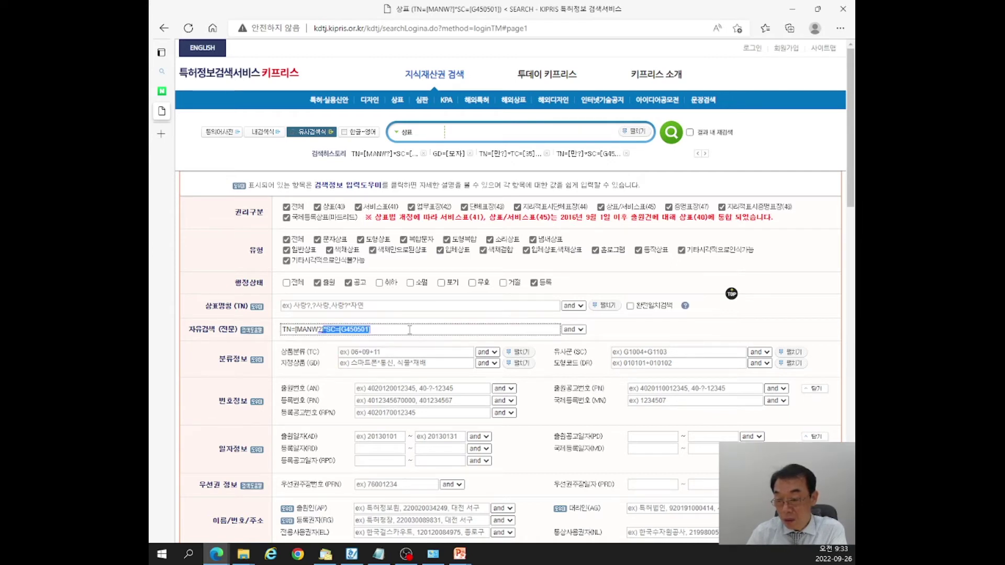
key("Delete")
left_click_drag(296, 329, 318, 330)
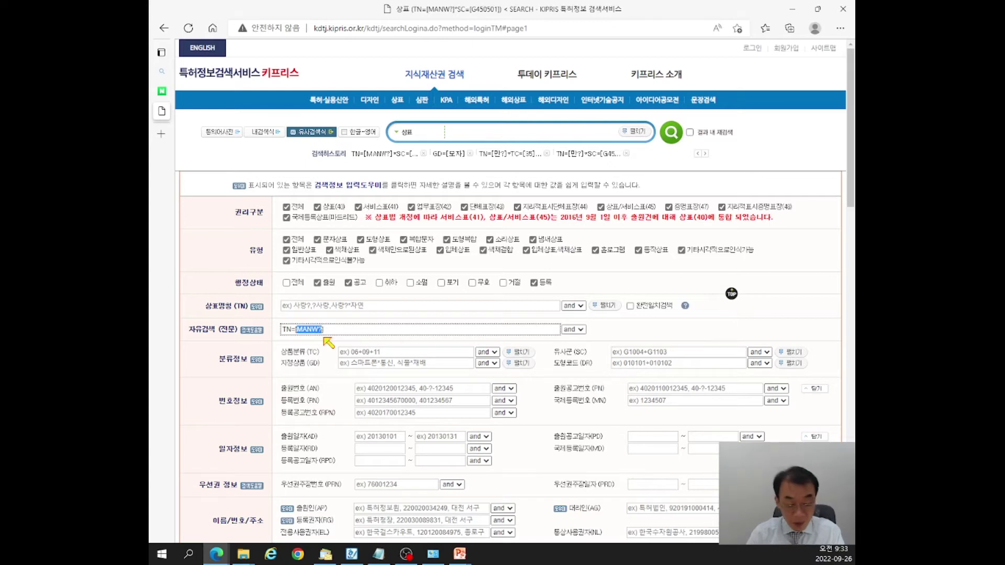
left_click(340, 304)
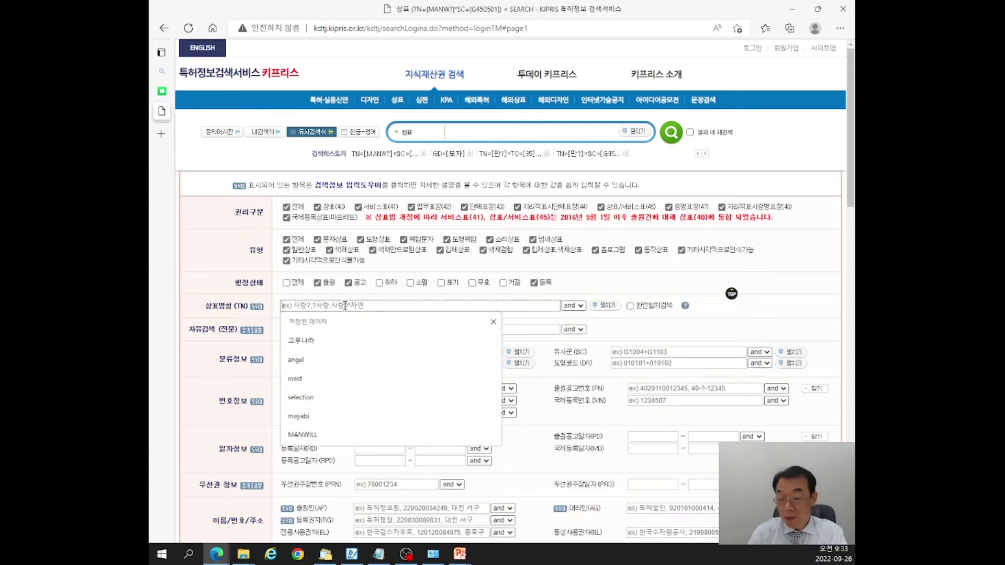
left_click(222, 367)
left_click(335, 330)
triple_click(298, 331)
key("BackSpace")
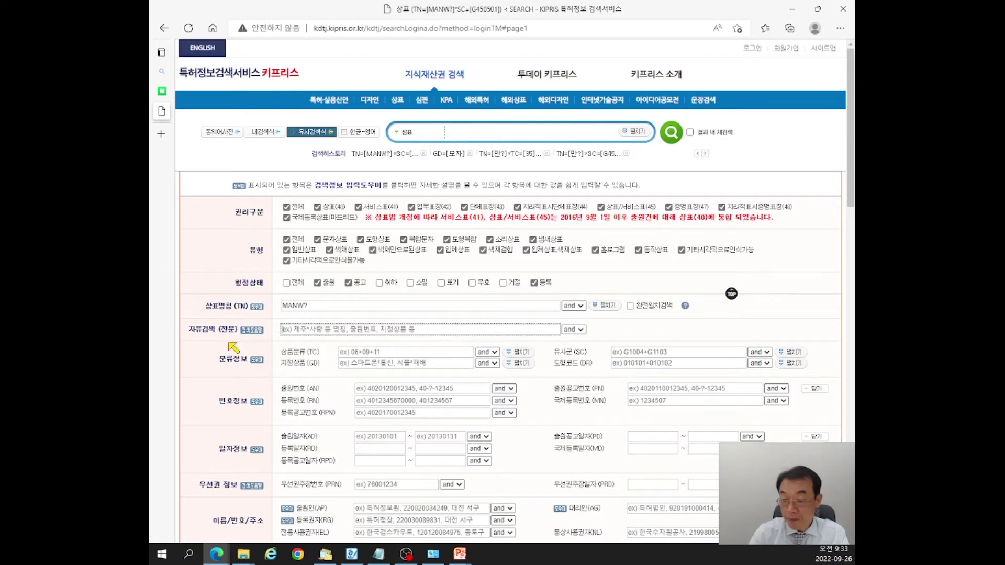
Enter class 35 and designated goods 모자, then run the search.
left_click(392, 356)
type("35")
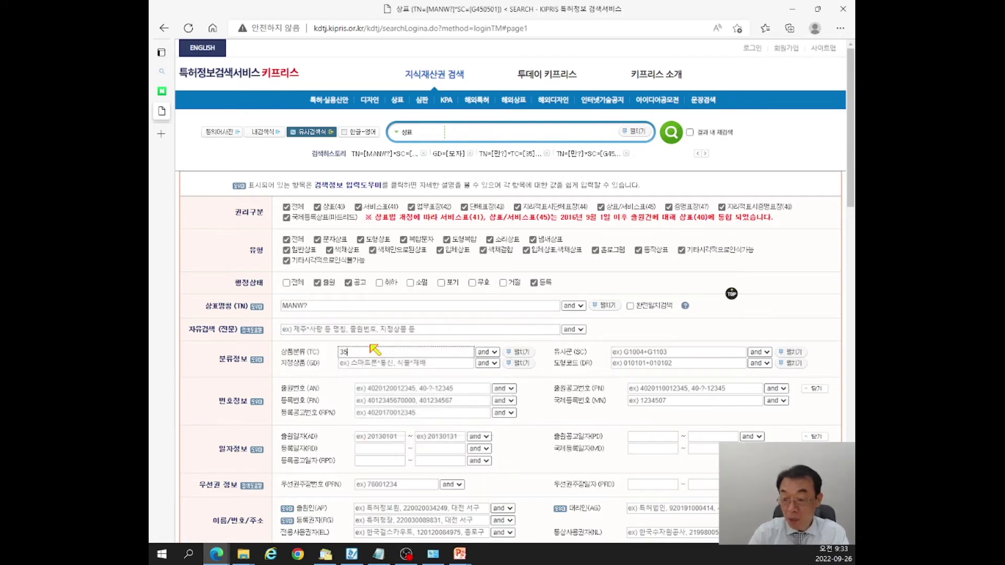
left_click(206, 379)
left_click(355, 364)
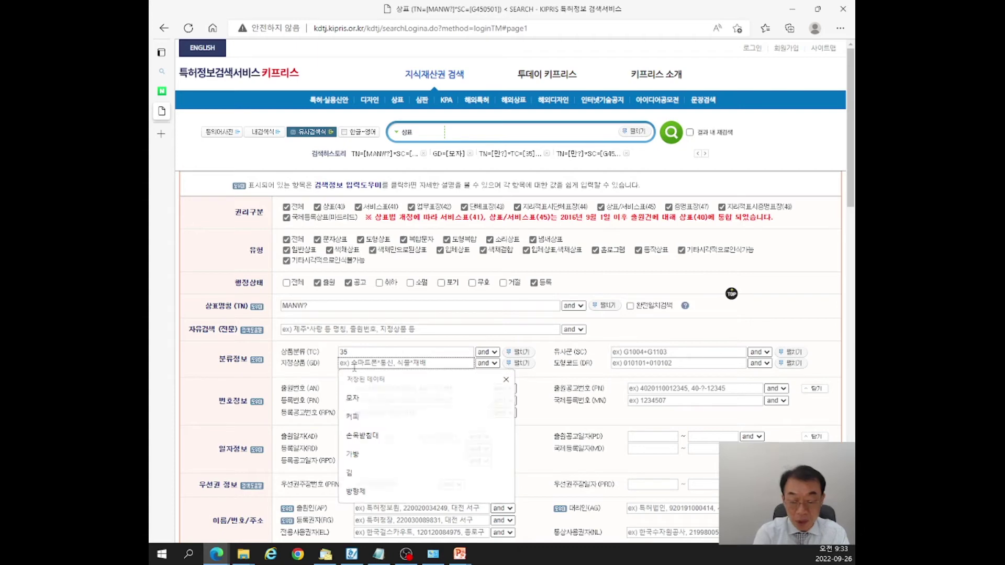
type("모자")
key("Return")
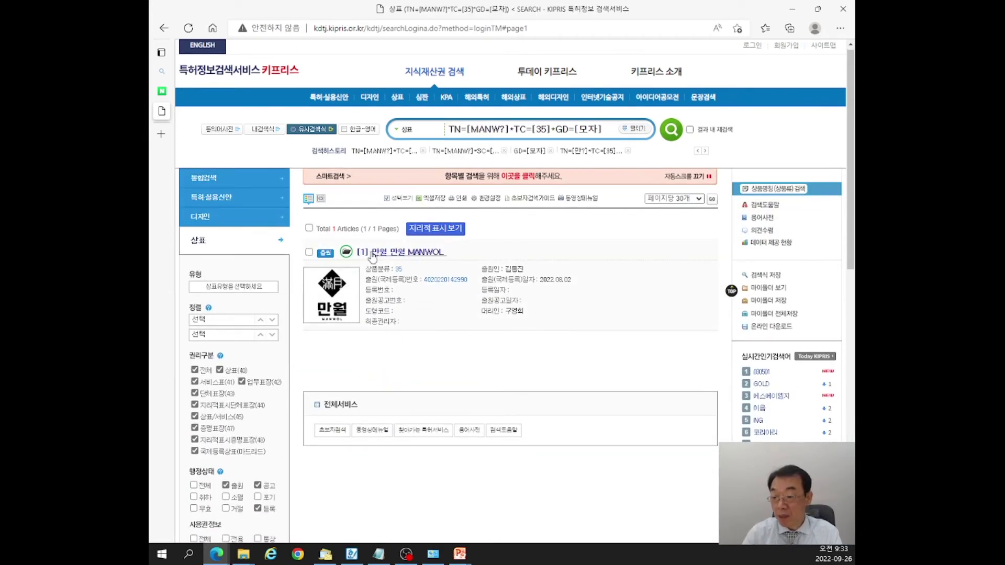
Copy the 만월 MANWOL class-35 result details and switch to the Notepad notes.
left_click_drag(373, 251, 535, 274)
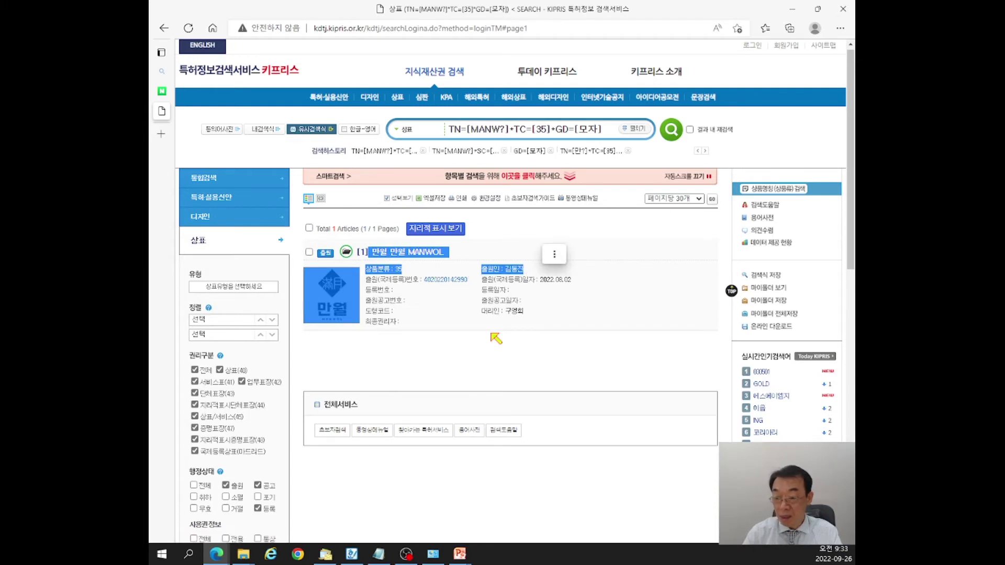
left_click(394, 369)
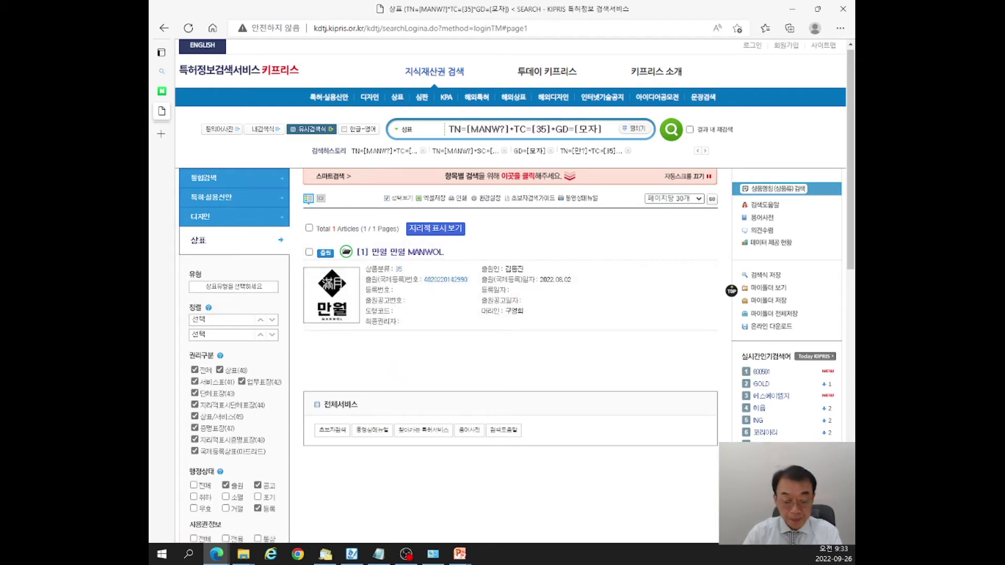
key("alt+Tab")
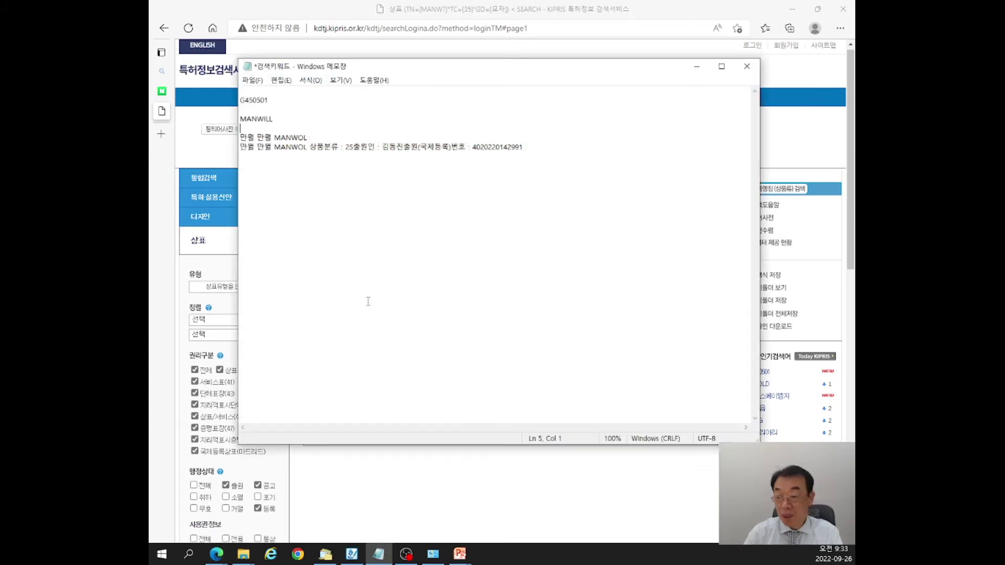
Paste the MANWOL class-35 details below the class-25 entry, compare them, and return to KIPRIS.
left_click(584, 148)
key("Return")
key("Return")
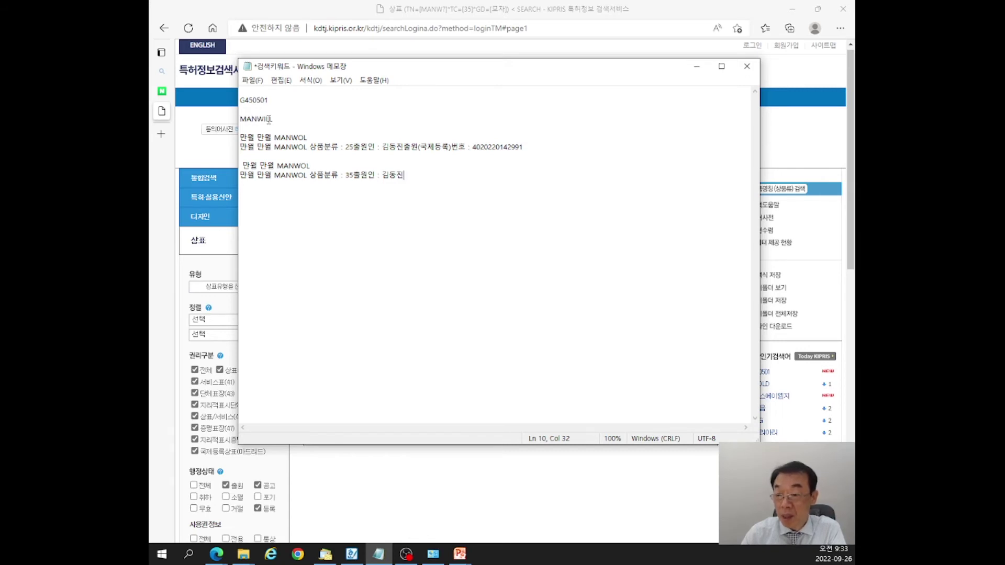
left_click_drag(346, 148, 353, 148)
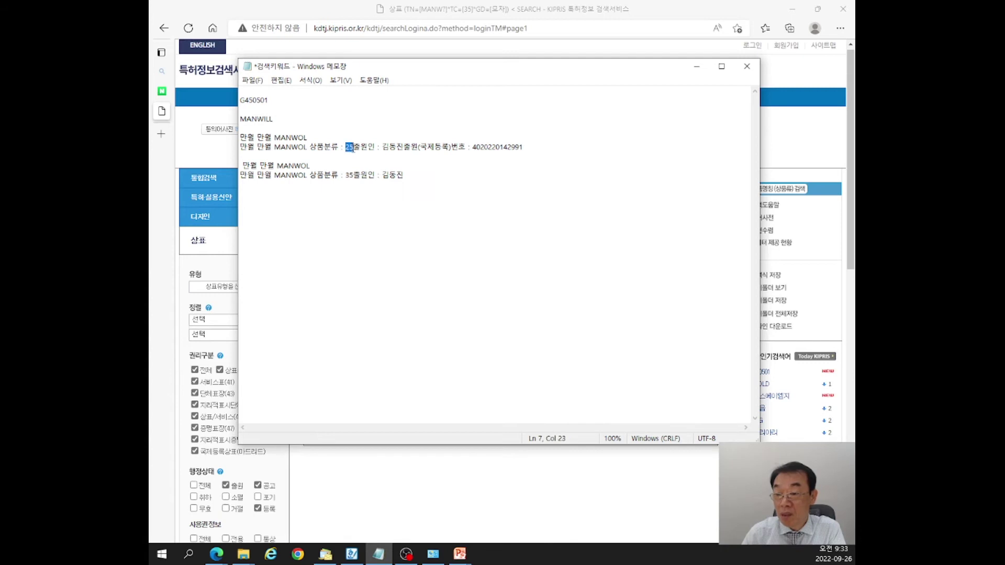
left_click_drag(279, 137, 308, 137)
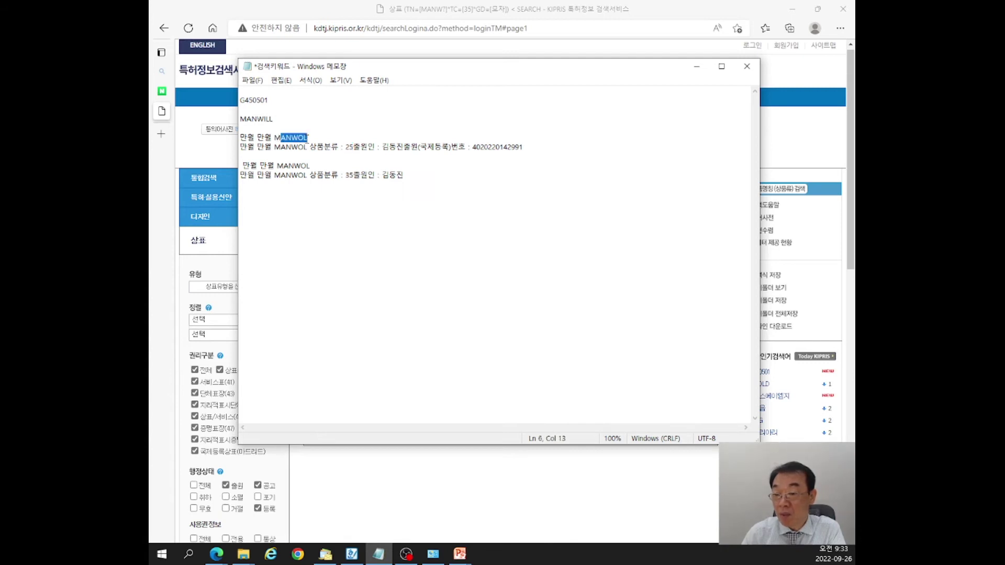
left_click(308, 137)
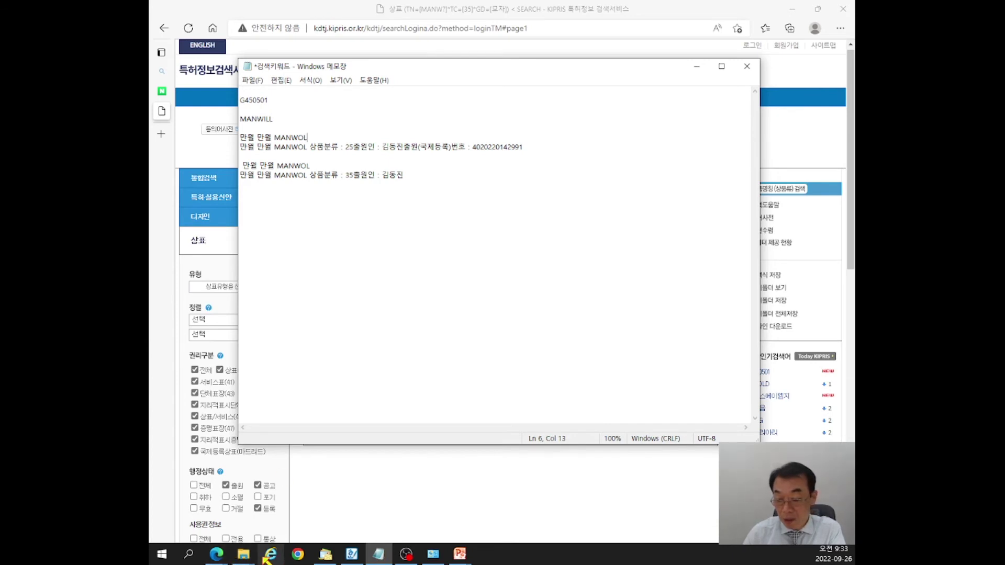
mouse_move(216, 555)
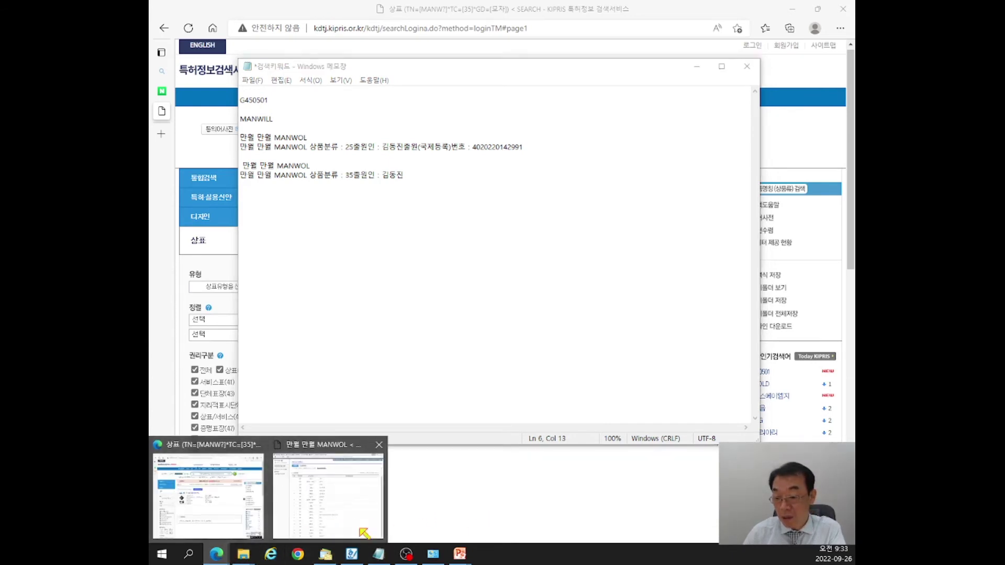
left_click(248, 518)
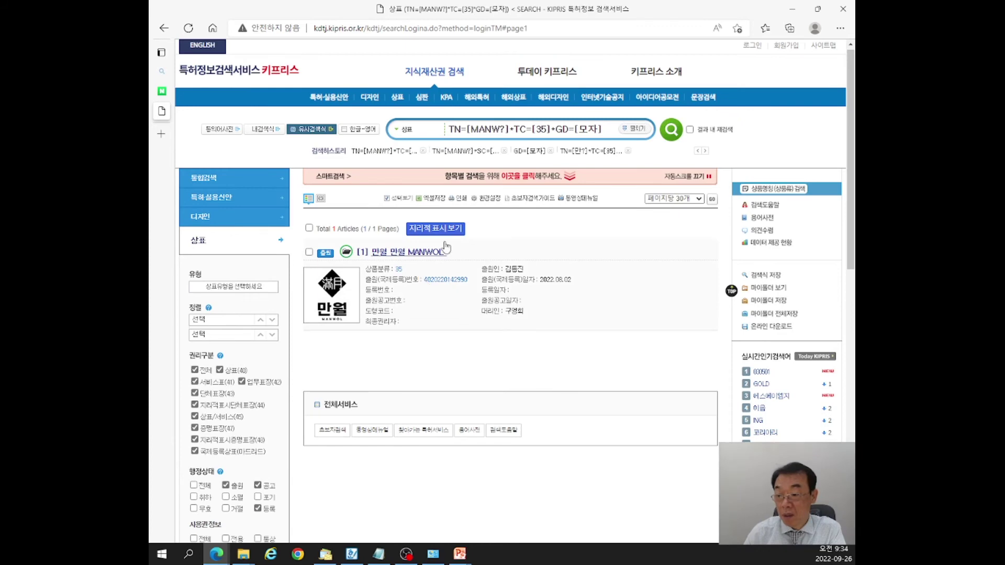
Open MANWOL's designated goods, highlight 모자 소매업 under S2045, then minimize the detail window.
left_click(424, 255)
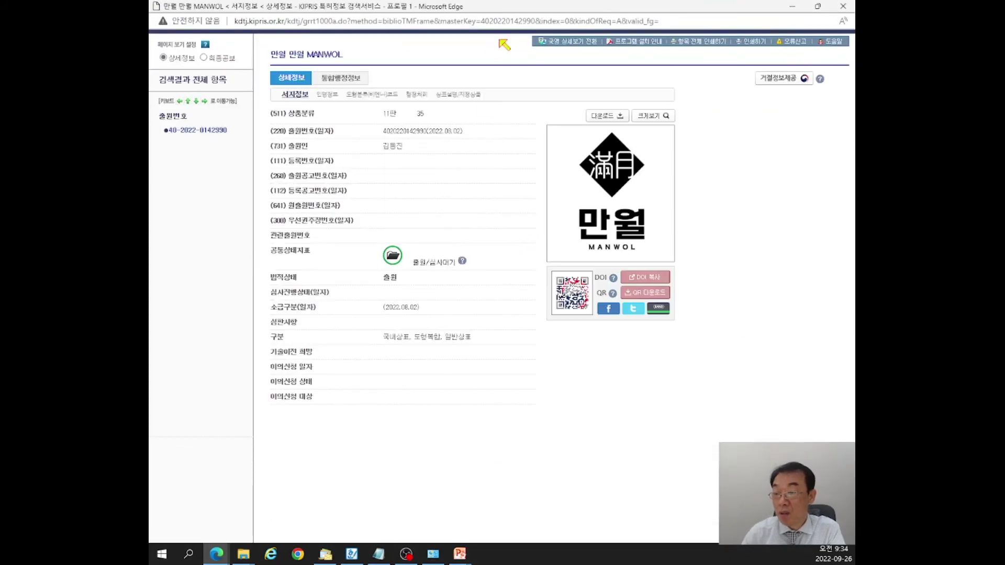
left_click(458, 95)
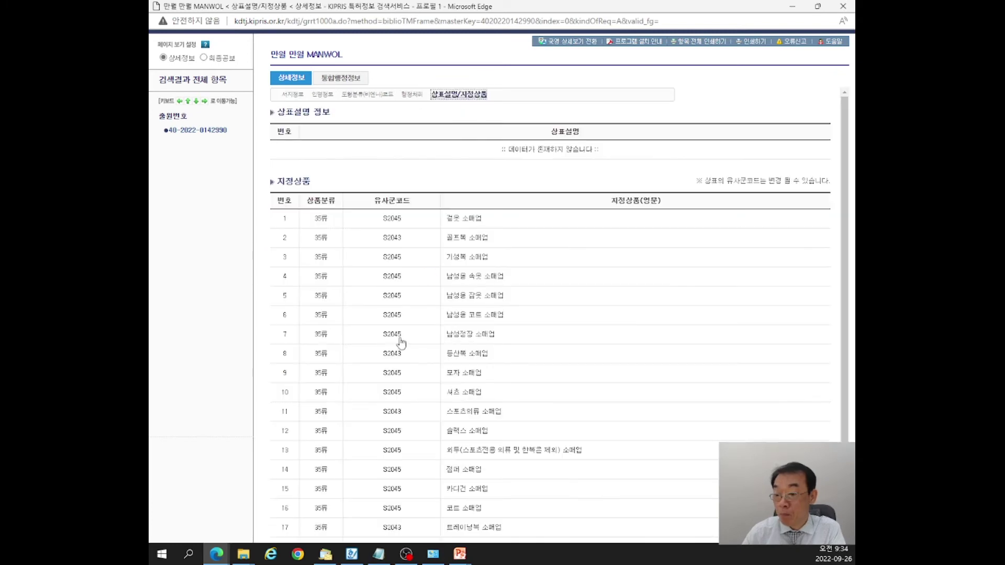
left_click_drag(368, 372, 510, 378)
left_click(512, 377)
left_click_drag(364, 375, 493, 376)
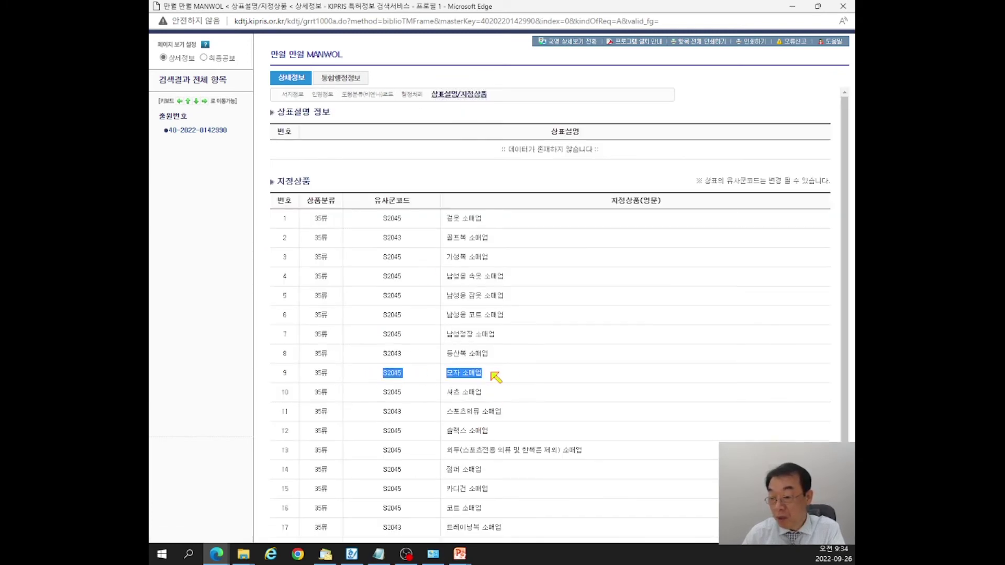
left_click(361, 376)
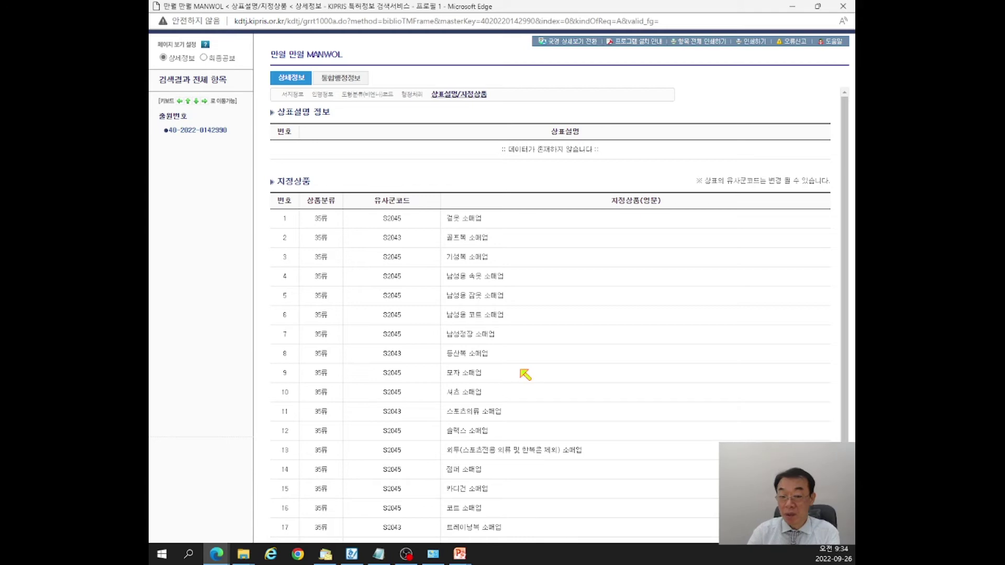
left_click(792, 6)
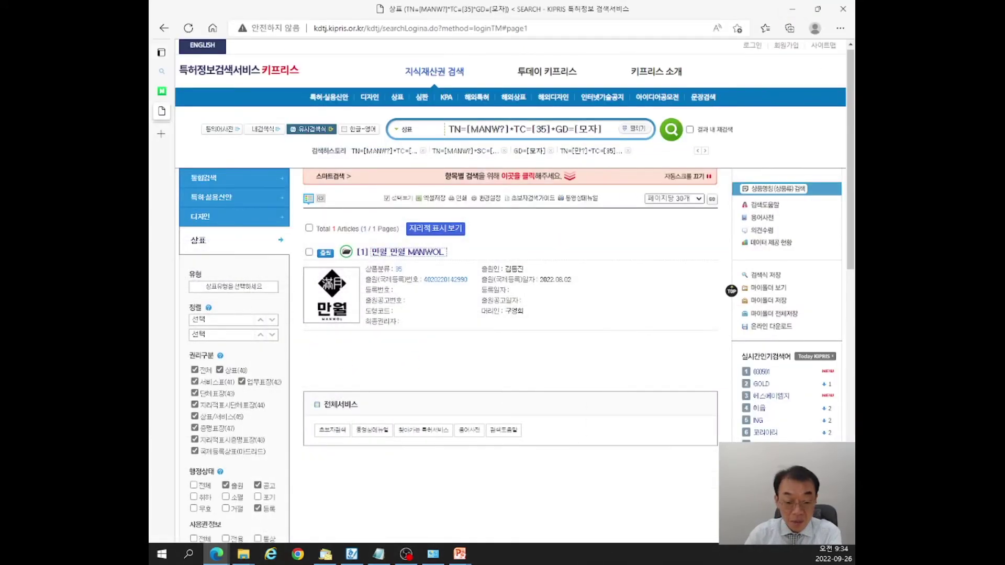
key("alt+Tab")
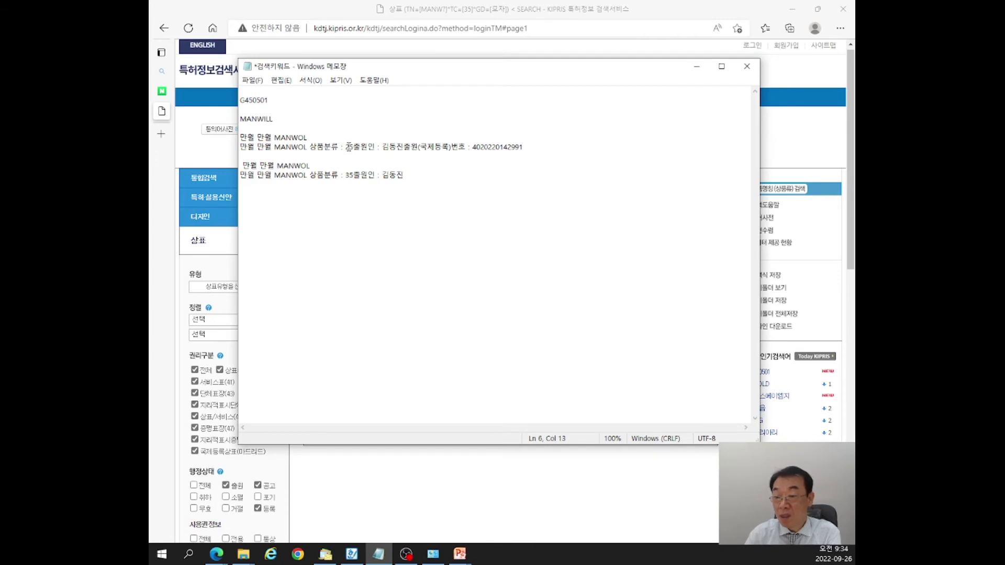
Compare class 25 and class 35 in the two MANWOL notes, add blank lines, and minimize Notepad.
left_click_drag(345, 148, 358, 147)
left_click_drag(283, 137, 309, 138)
left_click(348, 178)
left_click_drag(345, 175, 355, 176)
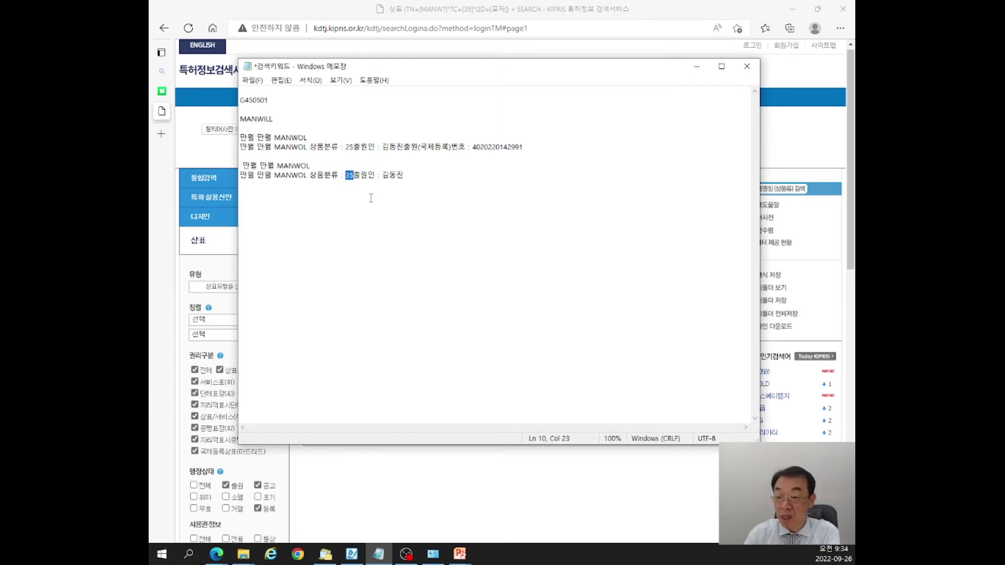
left_click_drag(277, 165, 309, 166)
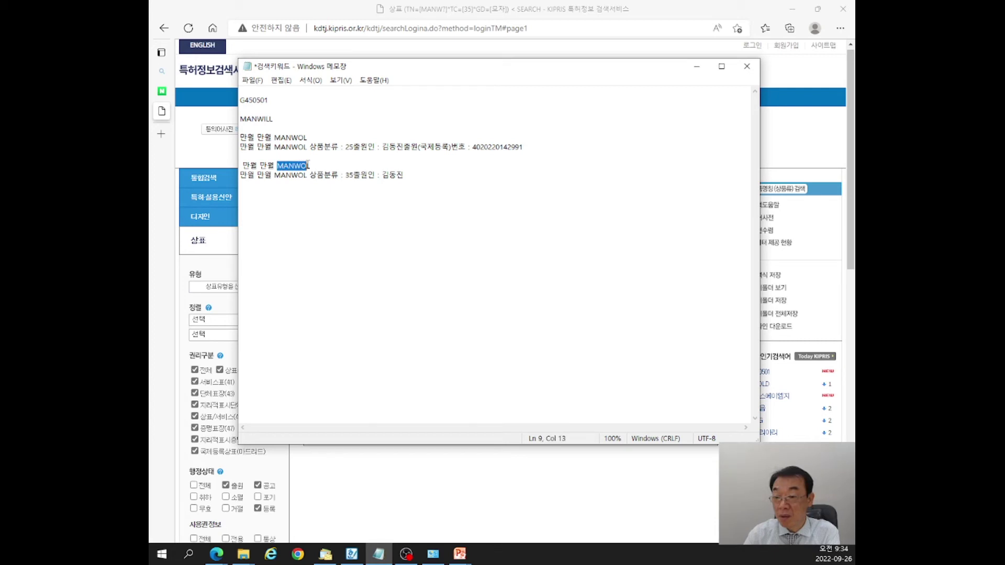
left_click(427, 187)
key("Return")
key("Return")
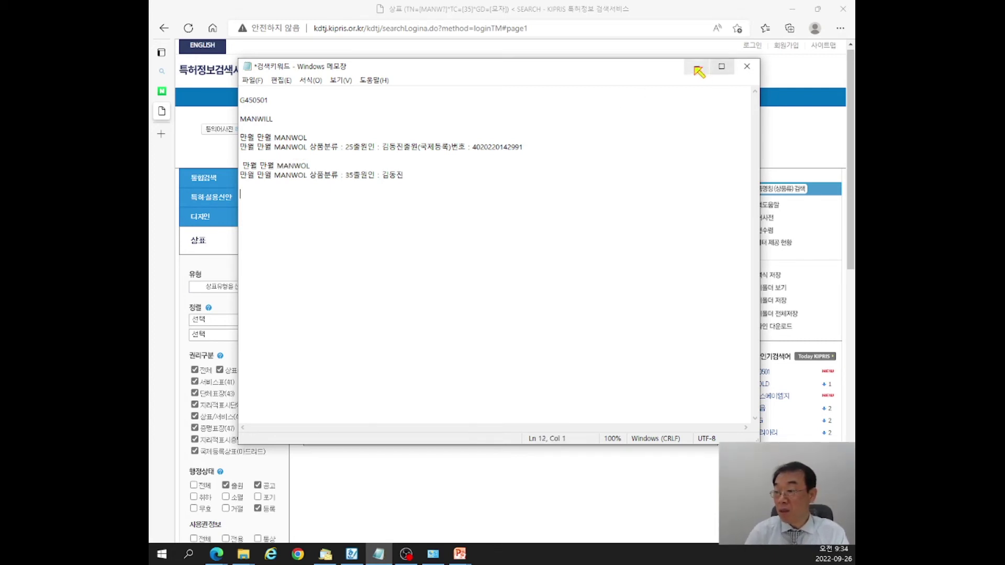
left_click(248, 137)
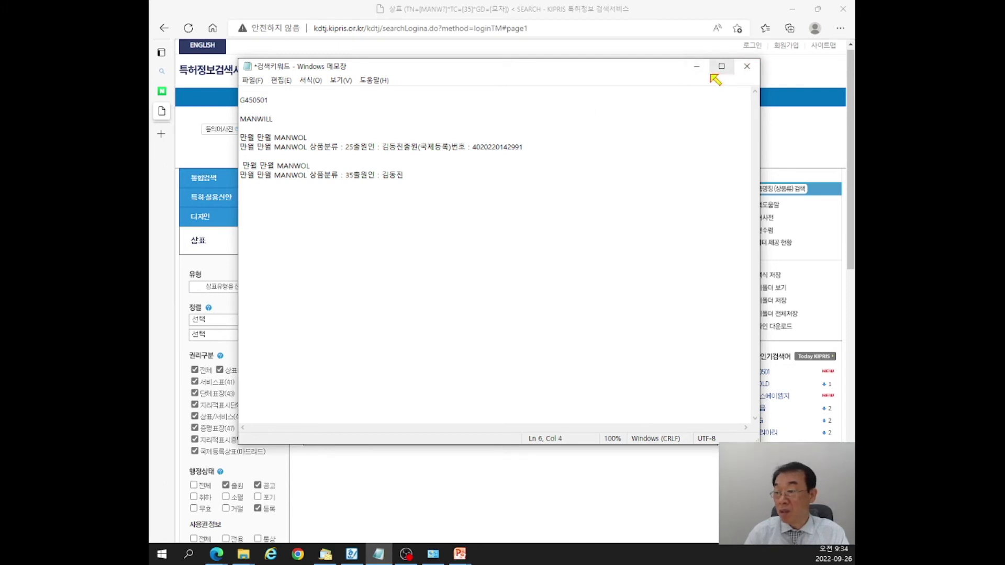
left_click(696, 66)
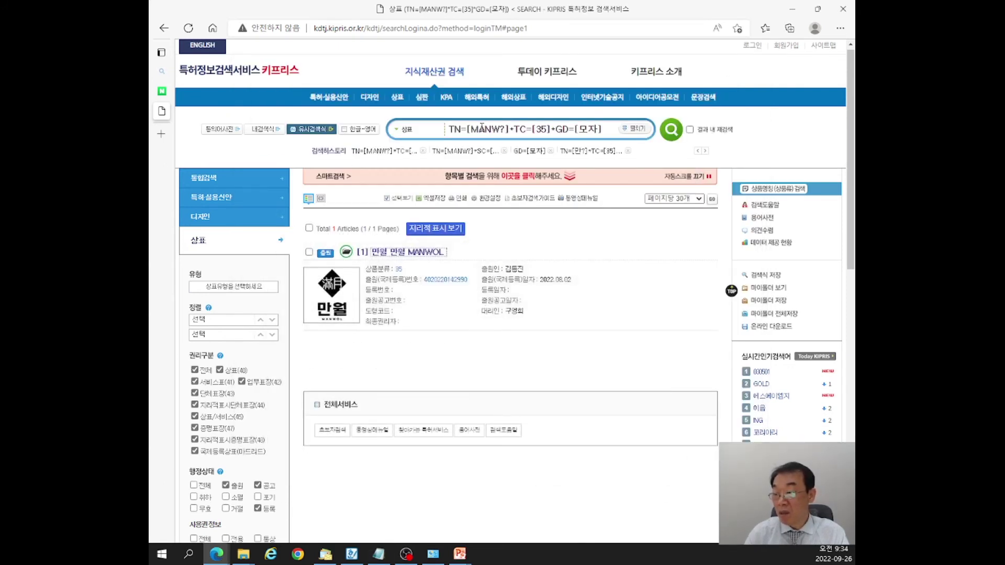
In the itemized form, clear the query, 모자 goods and class 35, and set the trademark name to 만월.
left_click(518, 177)
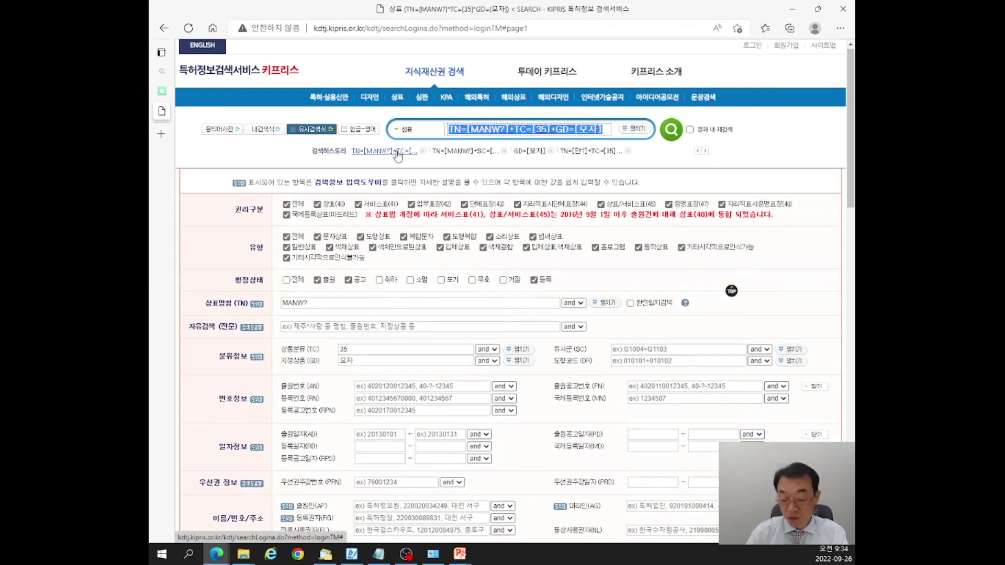
key("Delete")
left_click_drag(357, 361, 308, 355)
key("Delete")
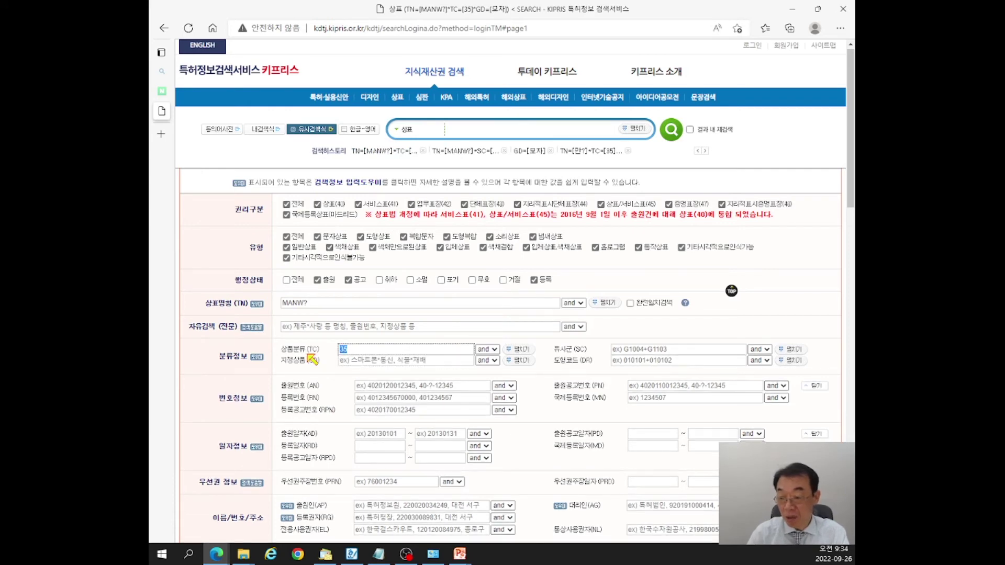
key("Delete")
triple_click(316, 302)
type("만")
type("월")
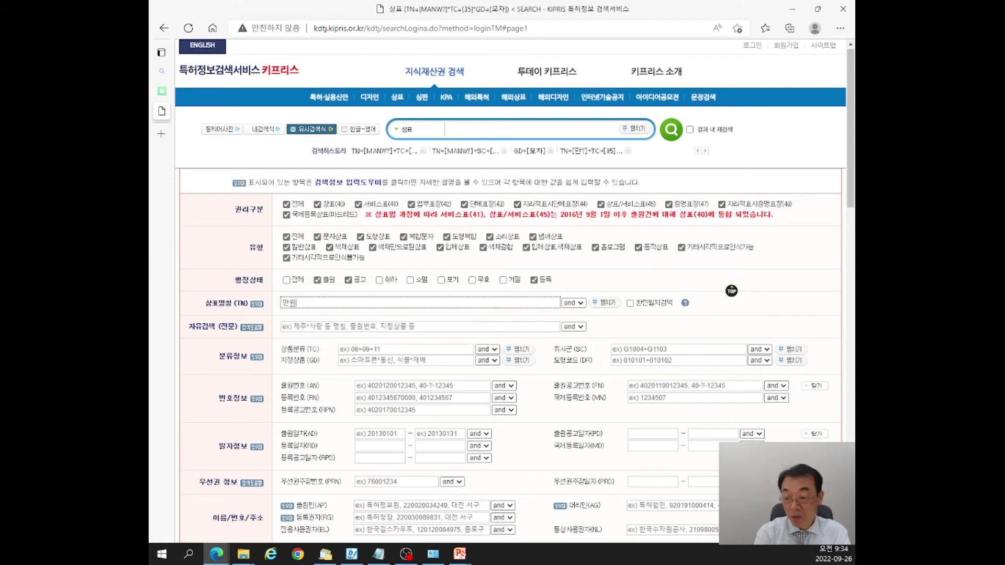
Copy G450501 from the notes and search 만월 within similar group G450501, finding nothing.
key("alt+Tab")
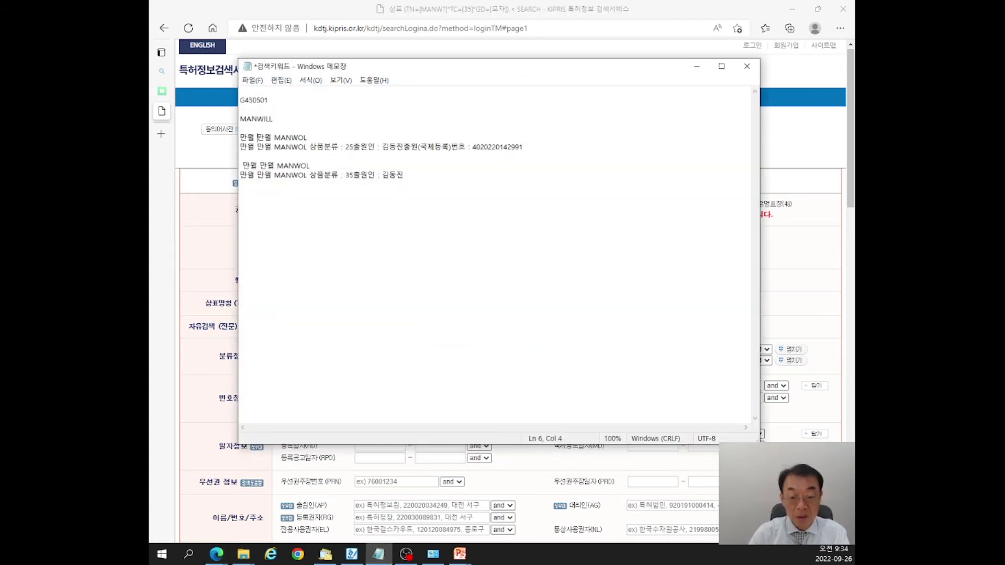
left_click_drag(281, 99, 205, 105)
key("ctrl+c")
left_click(444, 240)
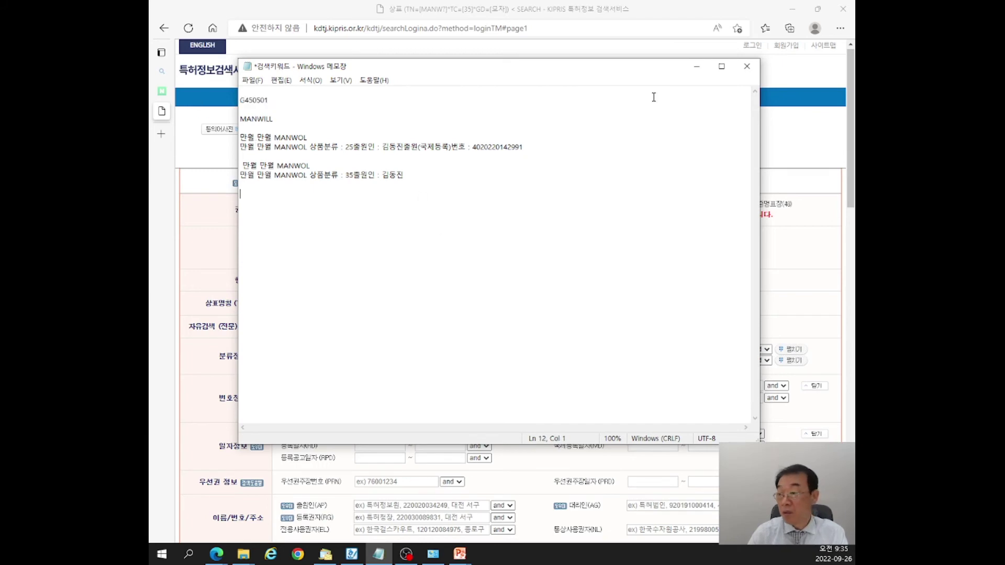
left_click(697, 66)
left_click(681, 349)
key("ctrl+v")
key("Return")
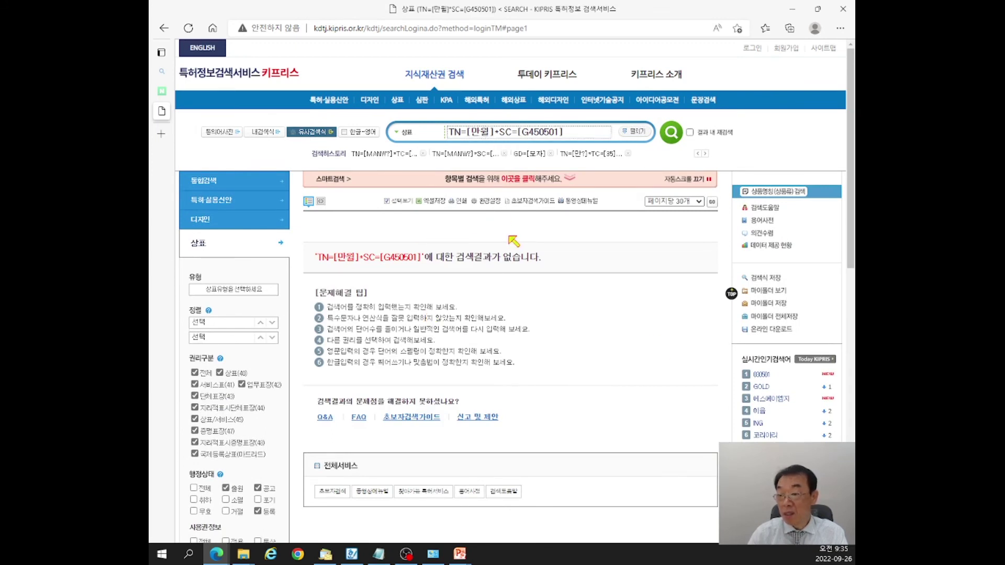
Change the query to TN=[만?]*SC=[G450501] and search, listing 40 trademarks.
type("?")
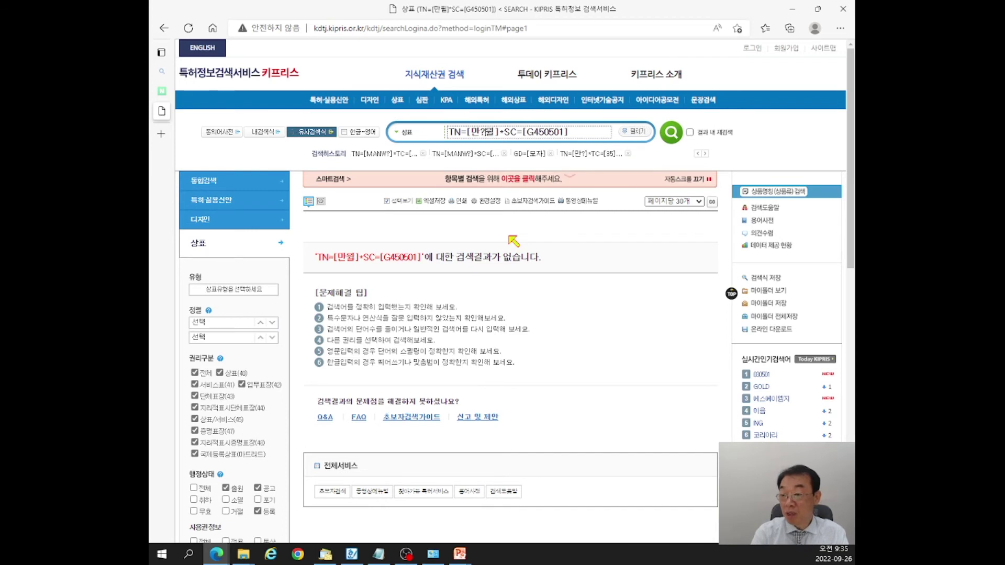
left_click(481, 132)
key("BackSpace")
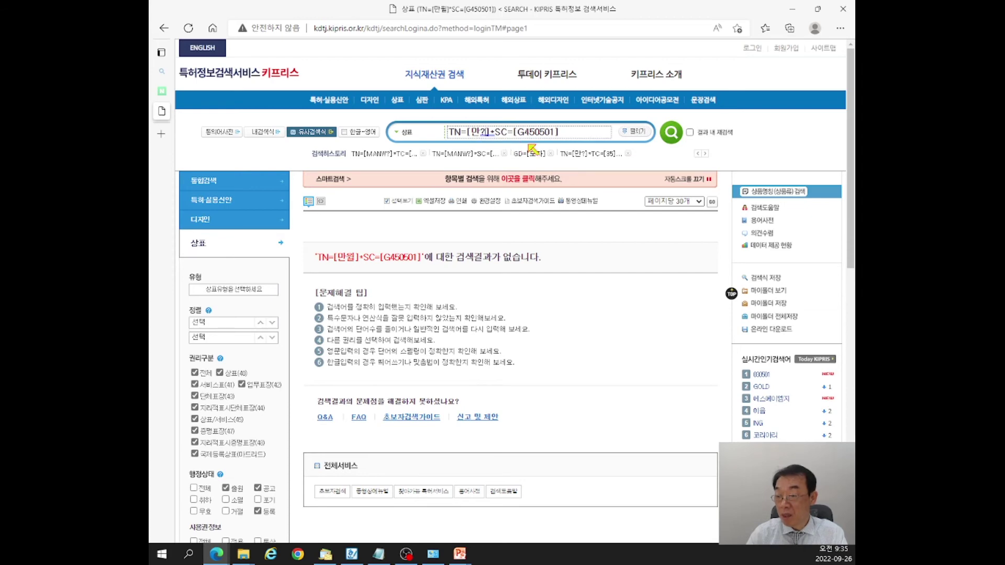
left_click(671, 134)
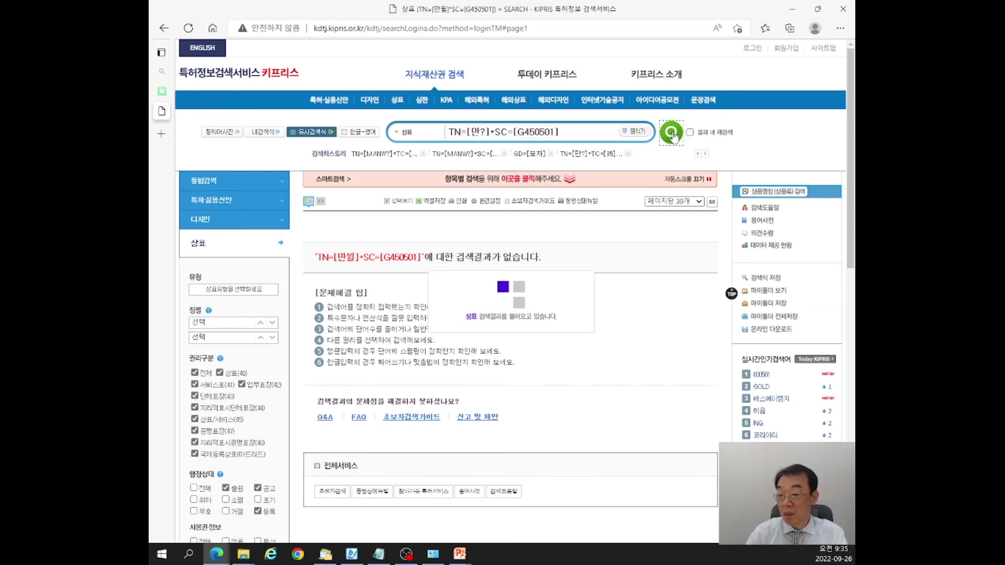
scroll(471, 330, "down", 3)
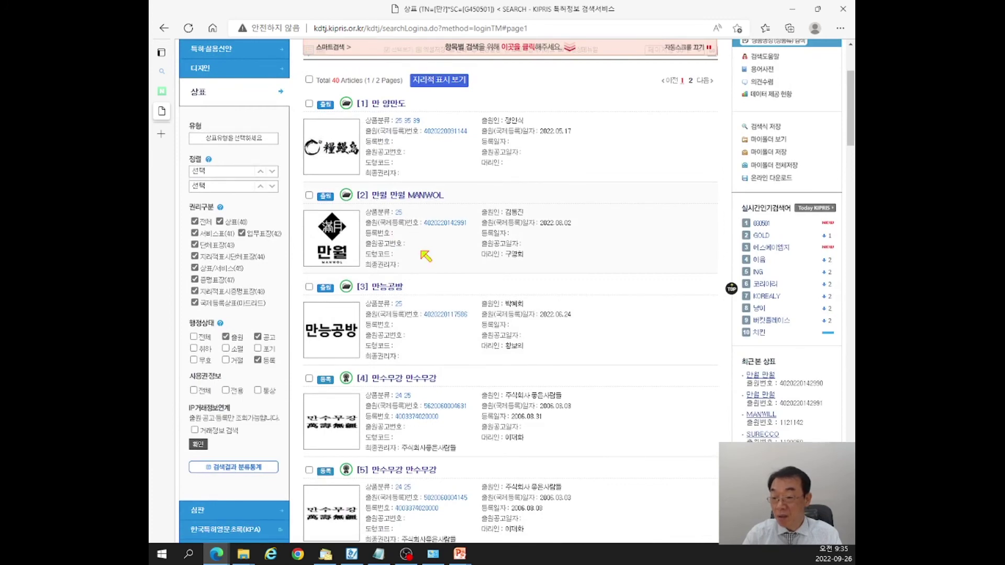
scroll(425, 257, "up", 3)
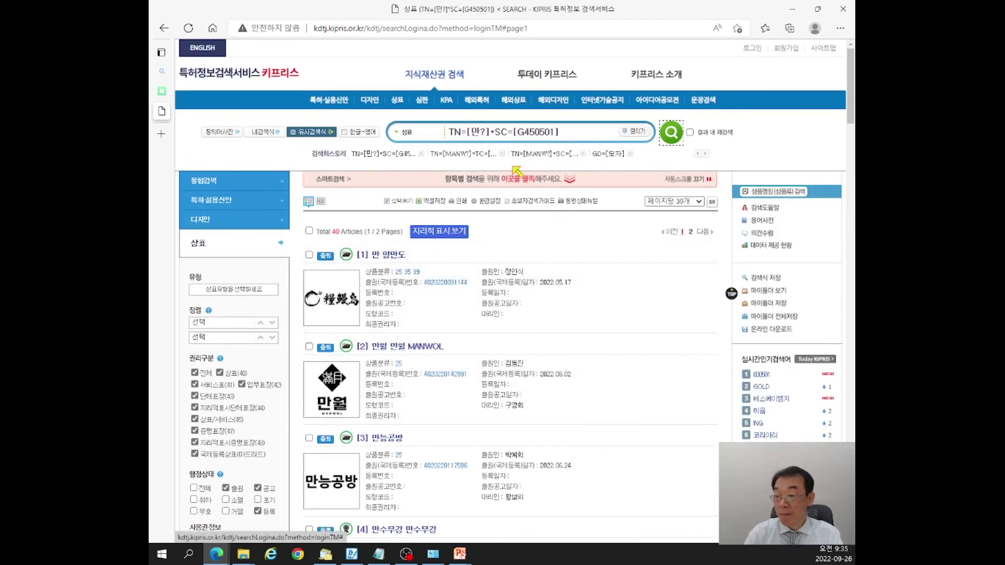
Drop the similar-group condition and search 만? with class 35 and designated goods 모자.
left_click(509, 182)
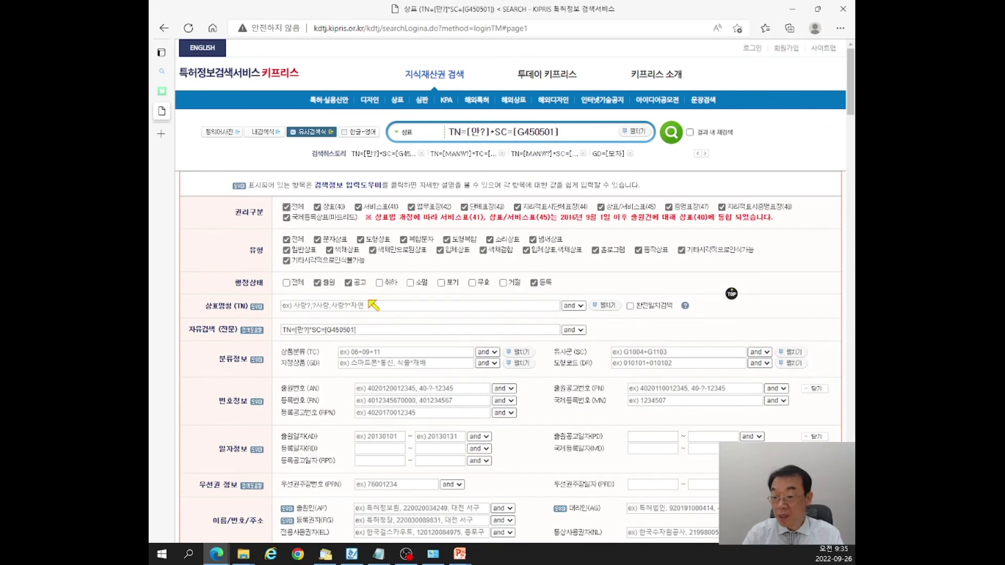
left_click_drag(311, 329, 374, 329)
key("BackSpace")
key("BackSpace")
key("BackSpace")
key("BackSpace")
key("BackSpace")
key("BackSpace")
key("BackSpace")
key("BackSpace")
key("BackSpace")
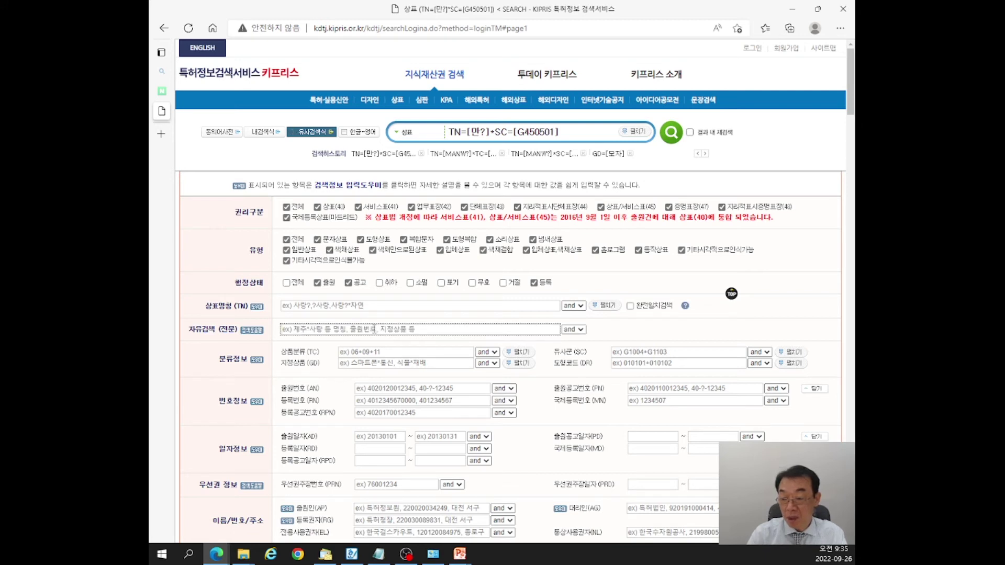
left_click(356, 305)
type("만")
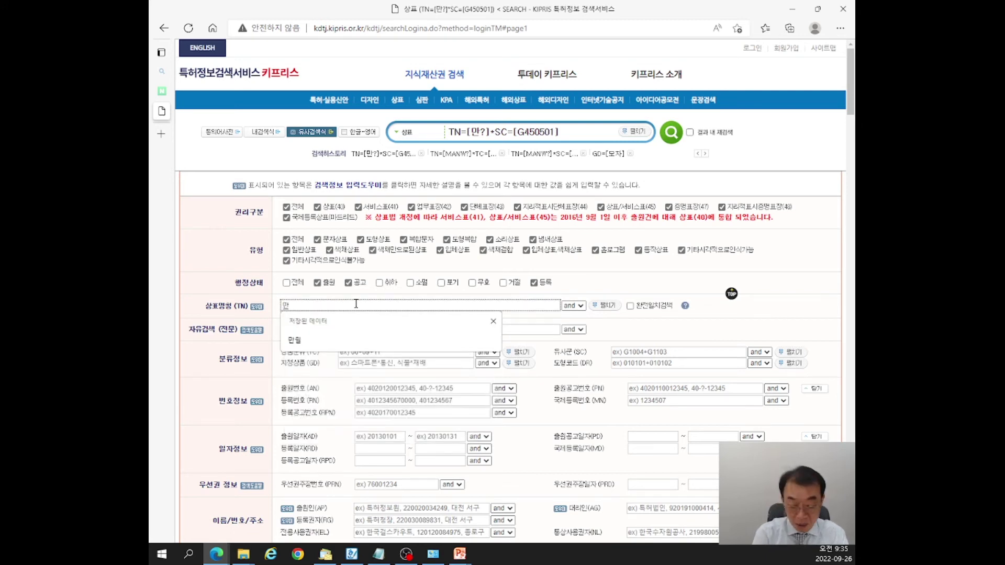
type("?")
left_click(375, 351)
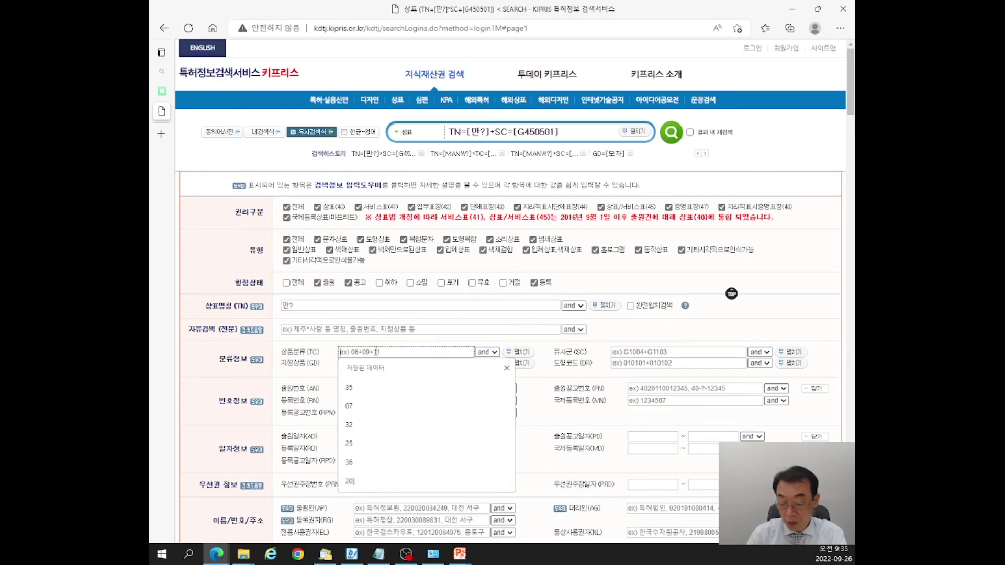
left_click(348, 387)
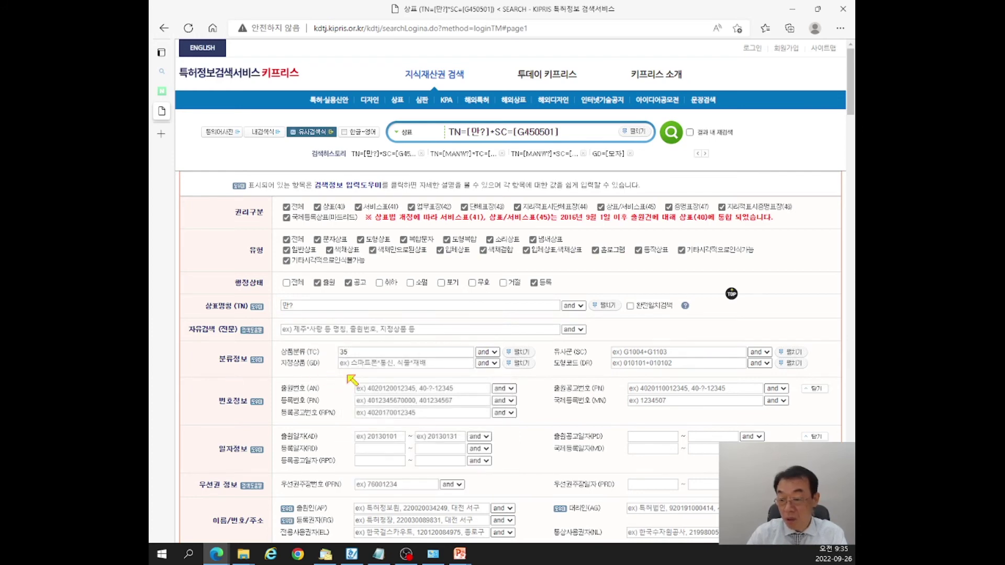
left_click(370, 363)
left_click(351, 397)
key("Return")
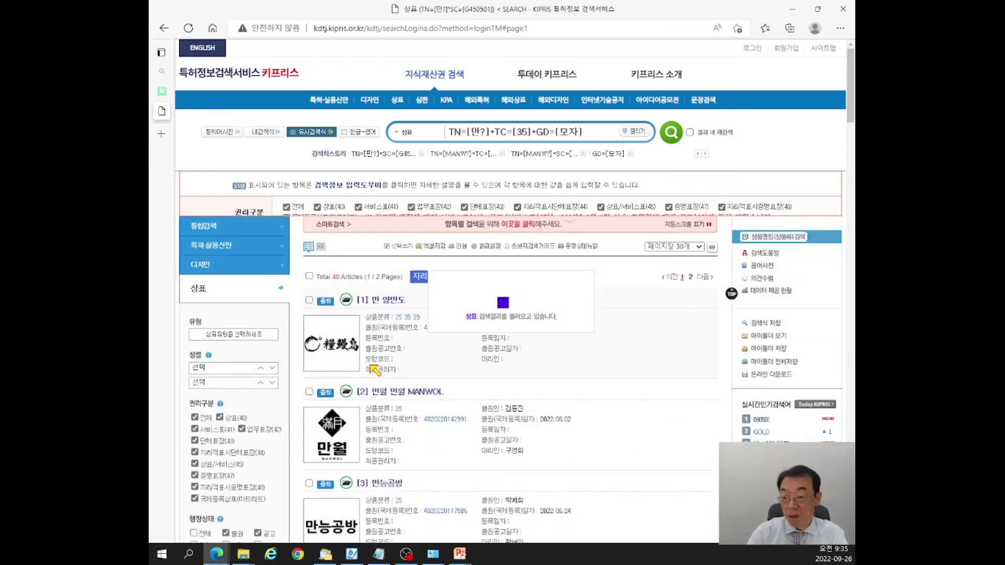
Review the class-35 results such as 만고 and 만월 MANWOL, then bring Notepad forward.
scroll(387, 236, "down", 8)
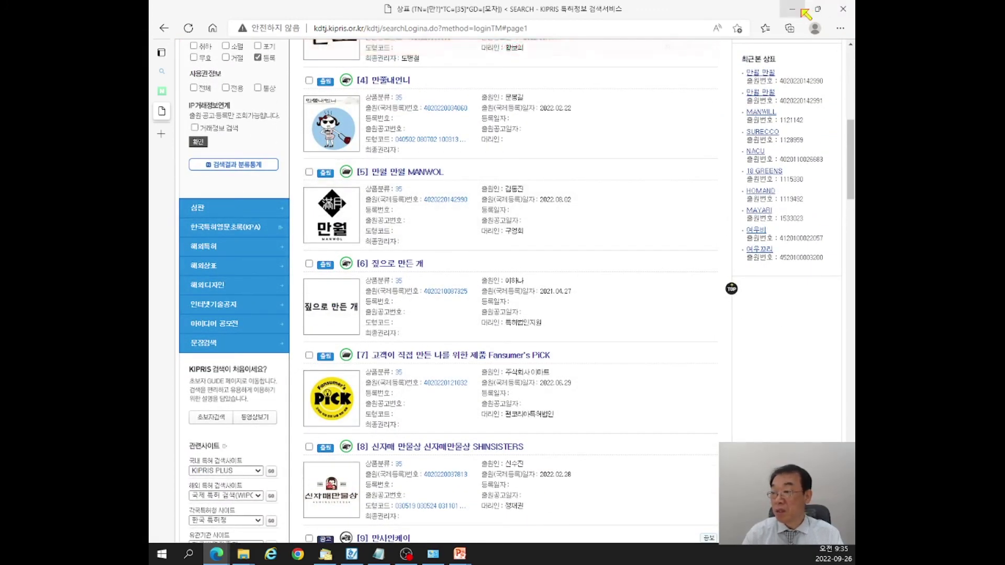
scroll(456, 238, "down", 1)
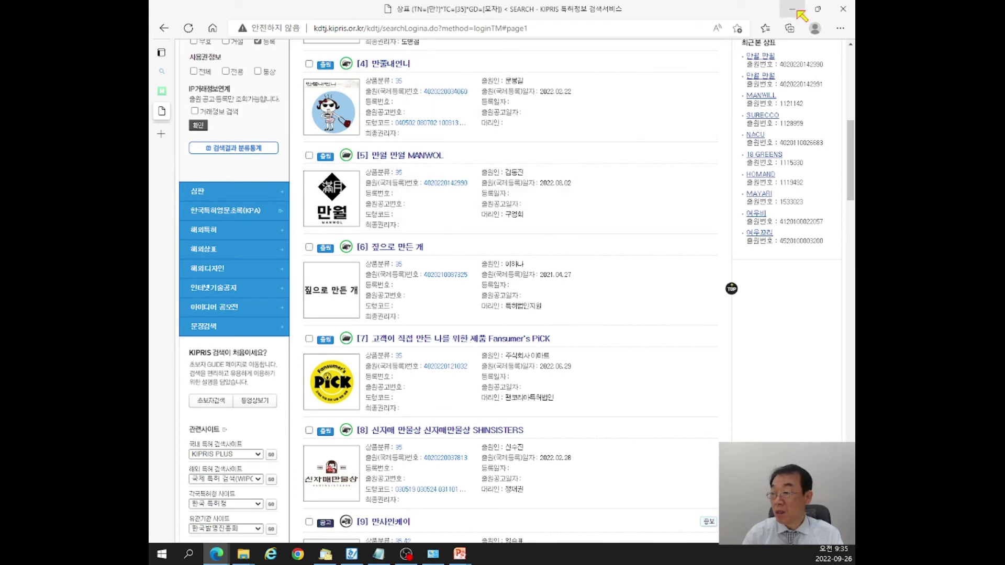
left_click(793, 9)
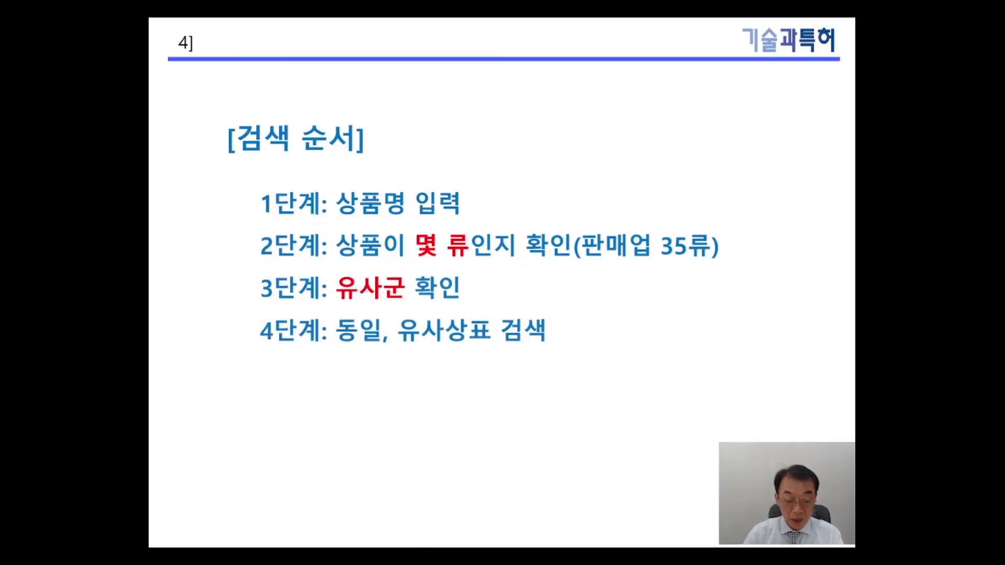
key("alt+Tab")
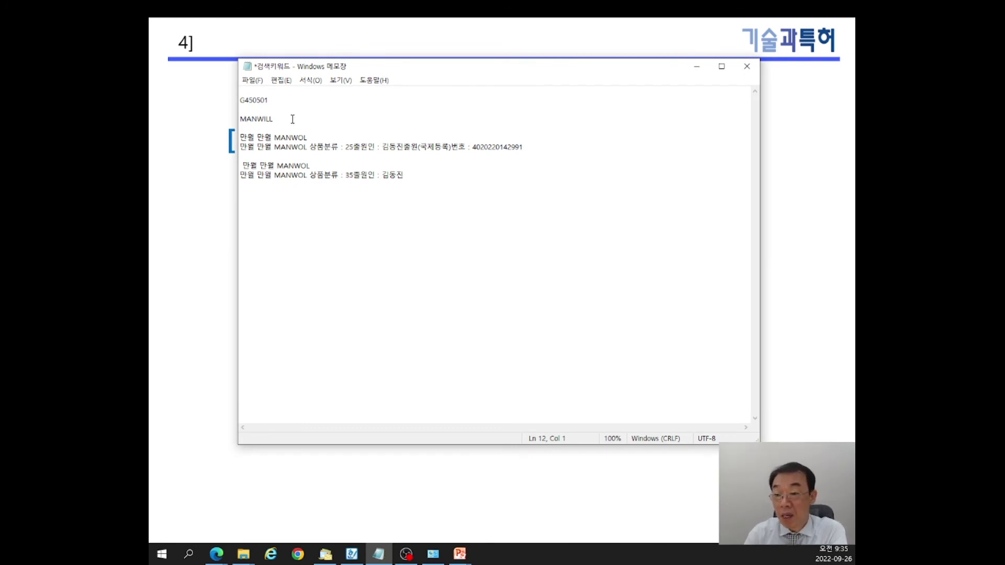
Highlight the MANWILL note and the MANWOL names in the class 25 and 35 entries.
left_click(241, 119)
left_click_drag(240, 119, 309, 139)
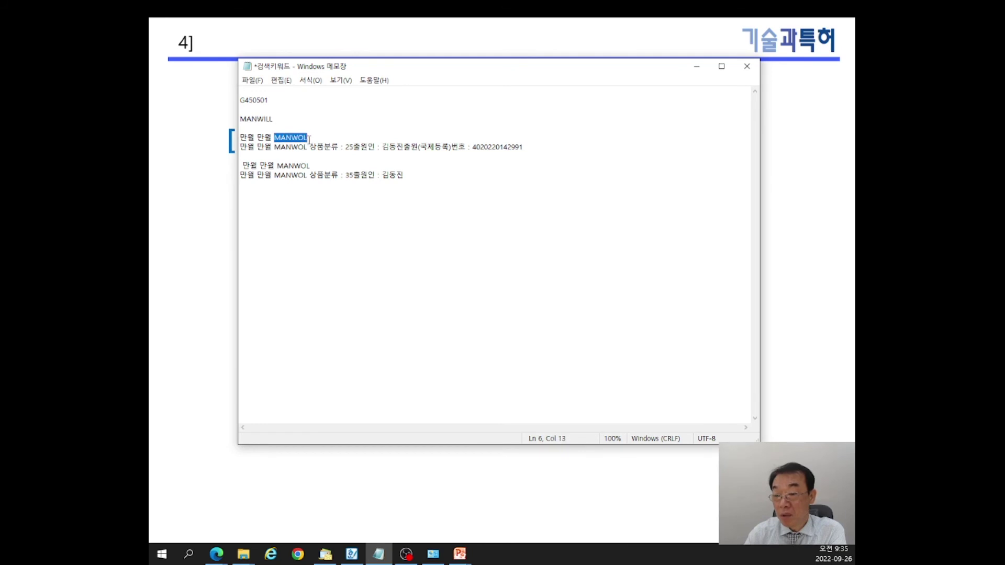
double_click(286, 166)
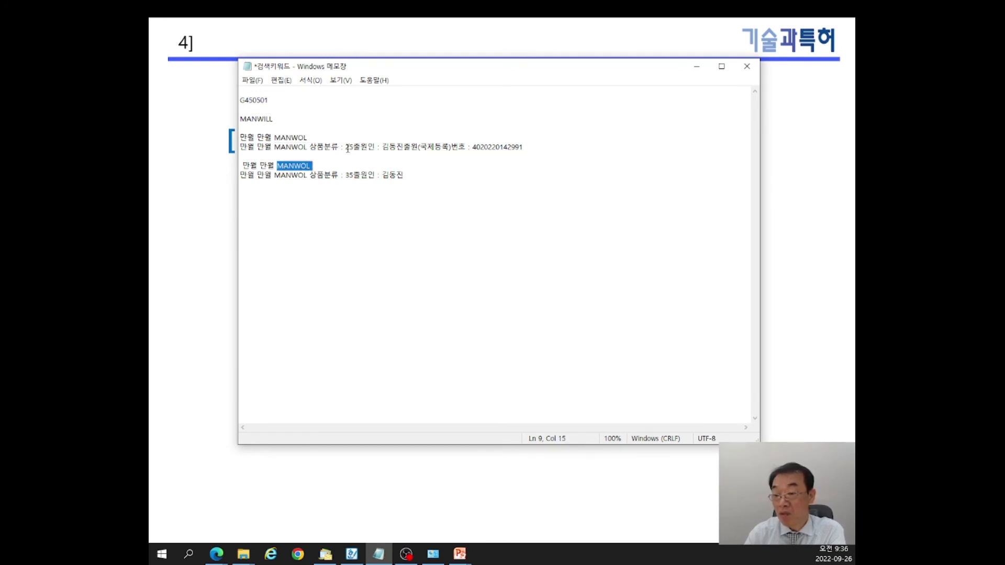
left_click_drag(274, 138, 306, 140)
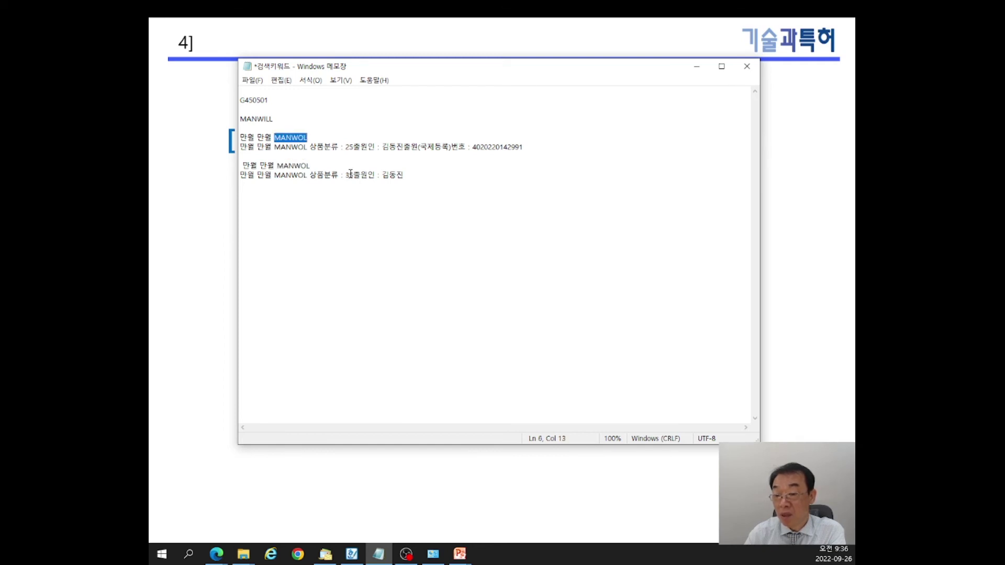
left_click_drag(276, 166, 310, 164)
left_click_drag(243, 119, 275, 120)
left_click(340, 211)
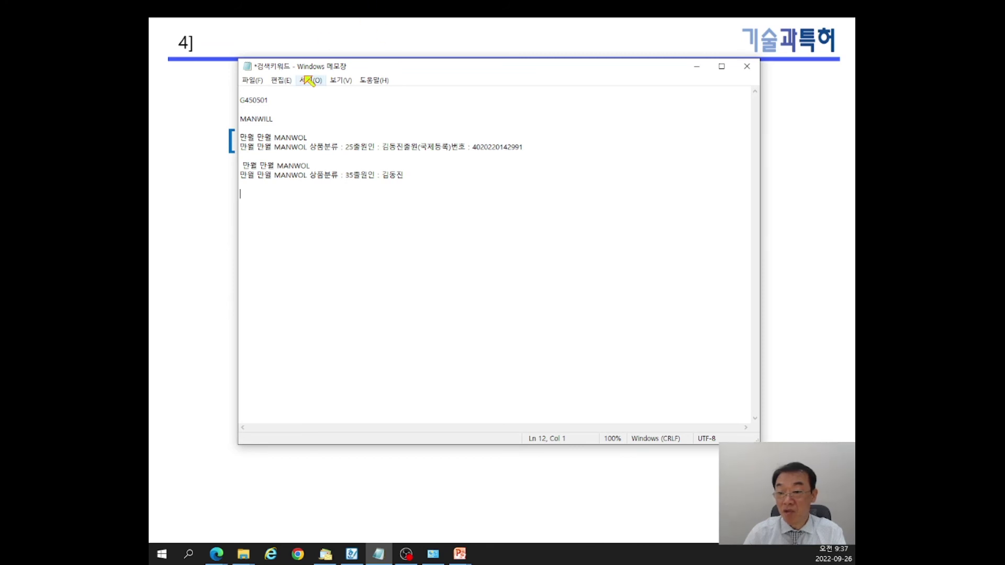
Point out G450501 and the class-35 entry's applicant and class, then minimize Notepad.
left_click_drag(269, 101, 241, 101)
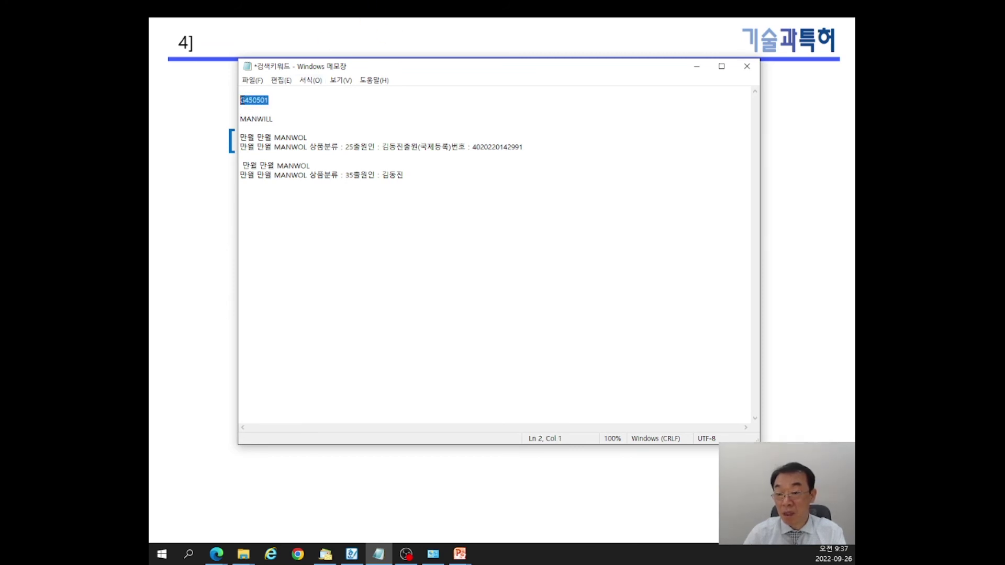
left_click(341, 210)
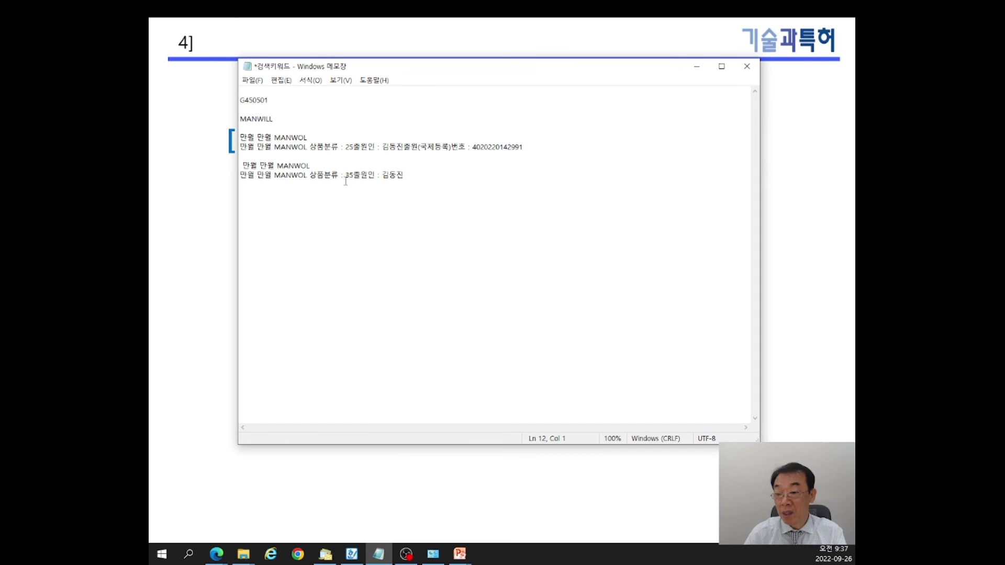
left_click_drag(353, 180, 405, 175)
left_click(344, 203)
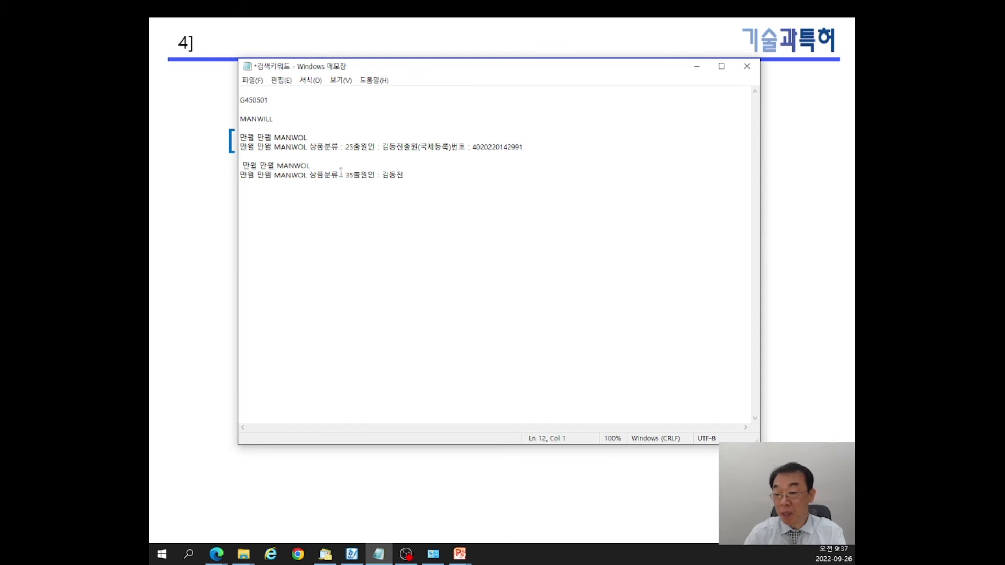
left_click_drag(349, 174, 346, 175)
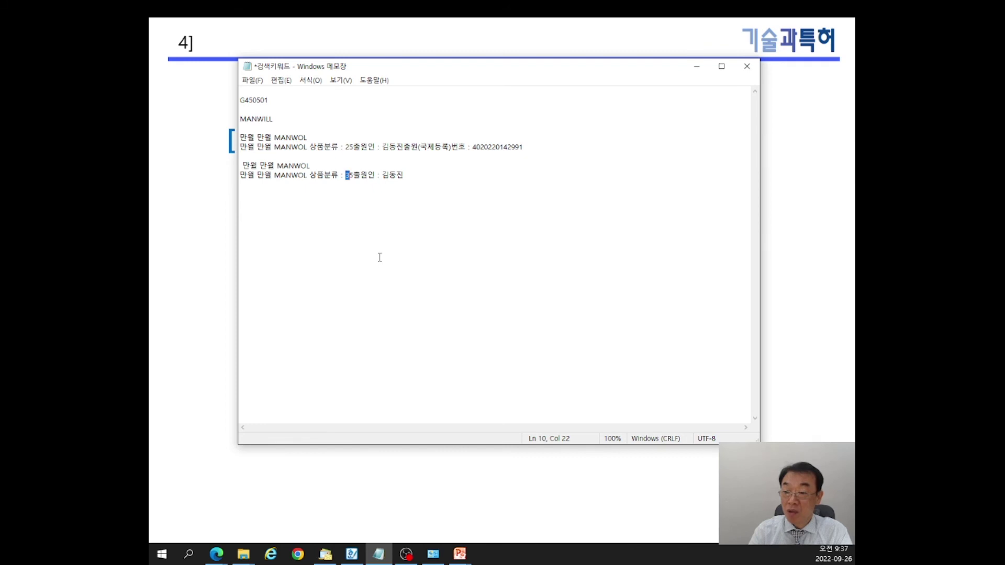
left_click(374, 240)
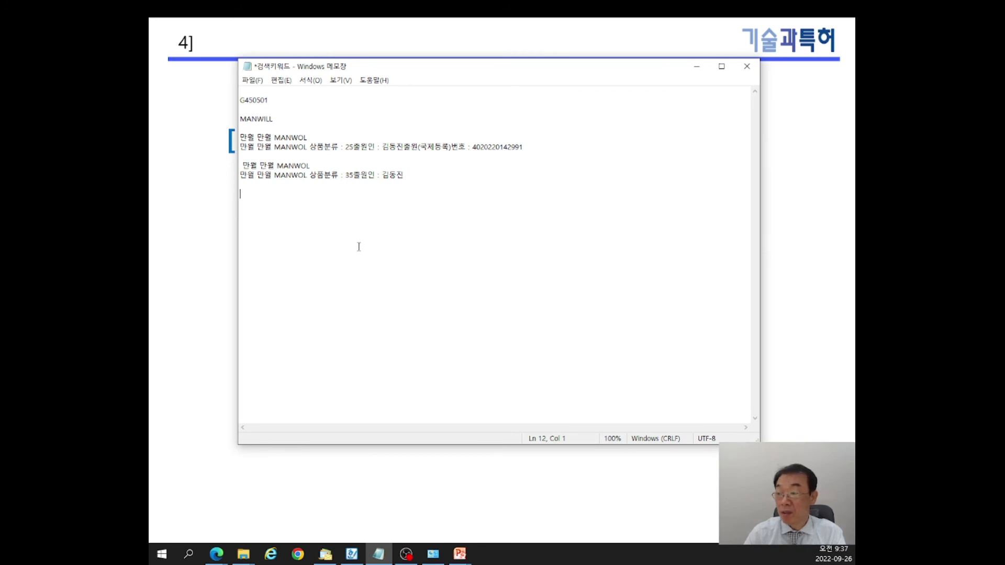
left_click(699, 69)
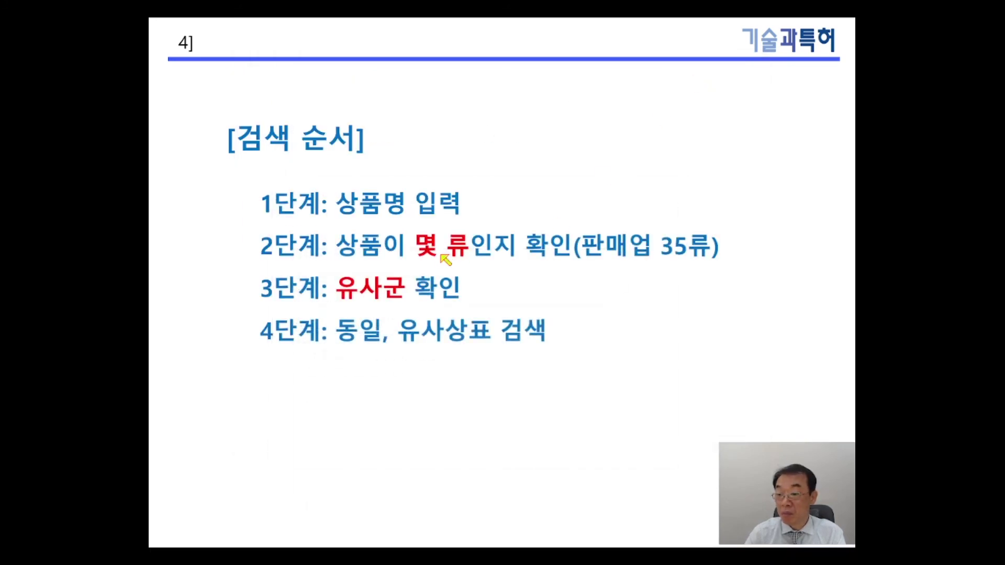